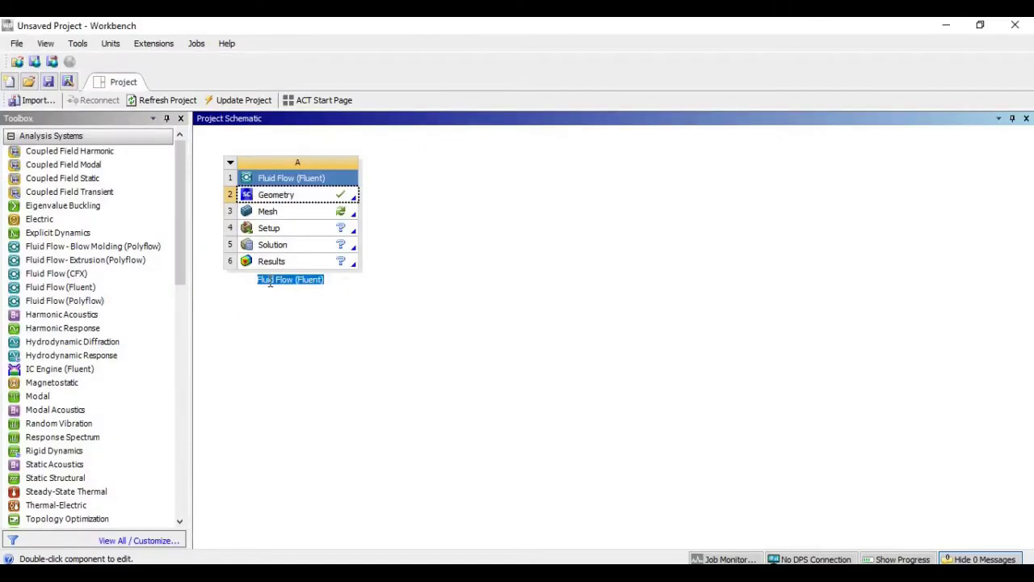
Rename the Fluid Flow system to 'CAV Reactor'.
{"action": "key", "text": "BackSpace"}
{"action": "type", "text": "CAV Rea"}
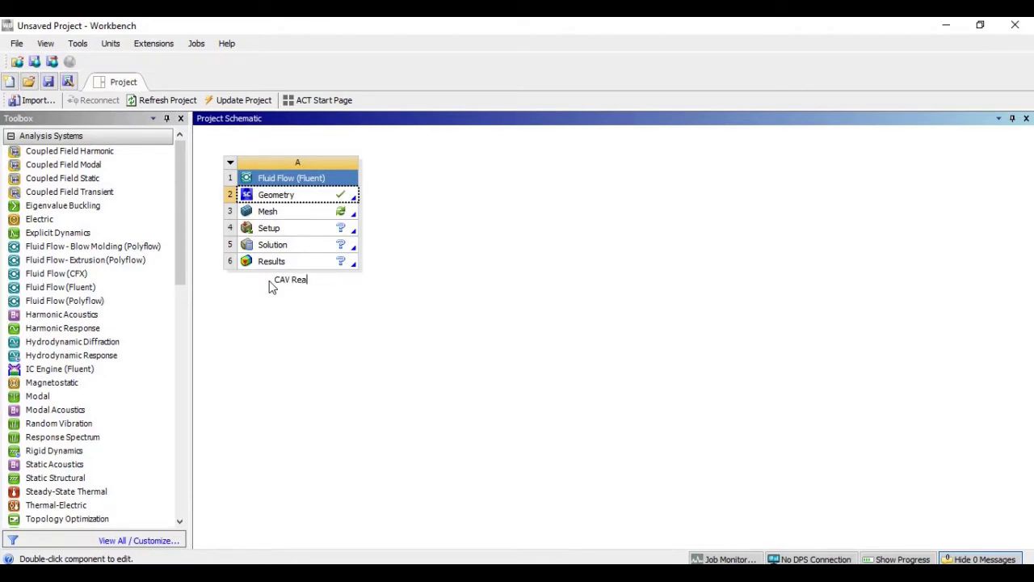
{"action": "type", "text": "ctor"}
{"action": "left_click", "coordinate": [289, 304]}
Open the CAV Reactor geometry for editing in SpaceClaim.
{"action": "left_click", "coordinate": [291, 197]}
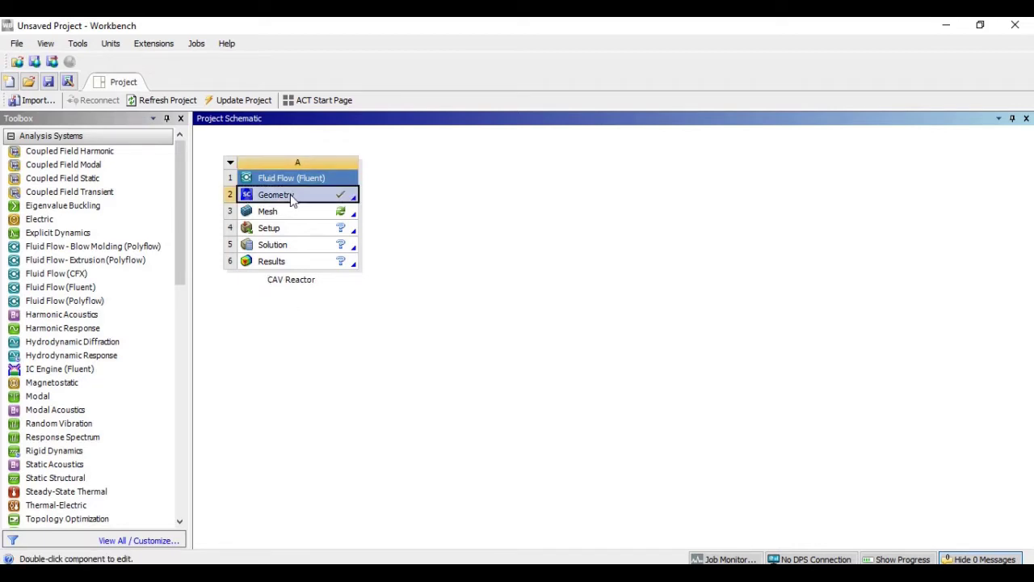
{"action": "right_click", "coordinate": [293, 200]}
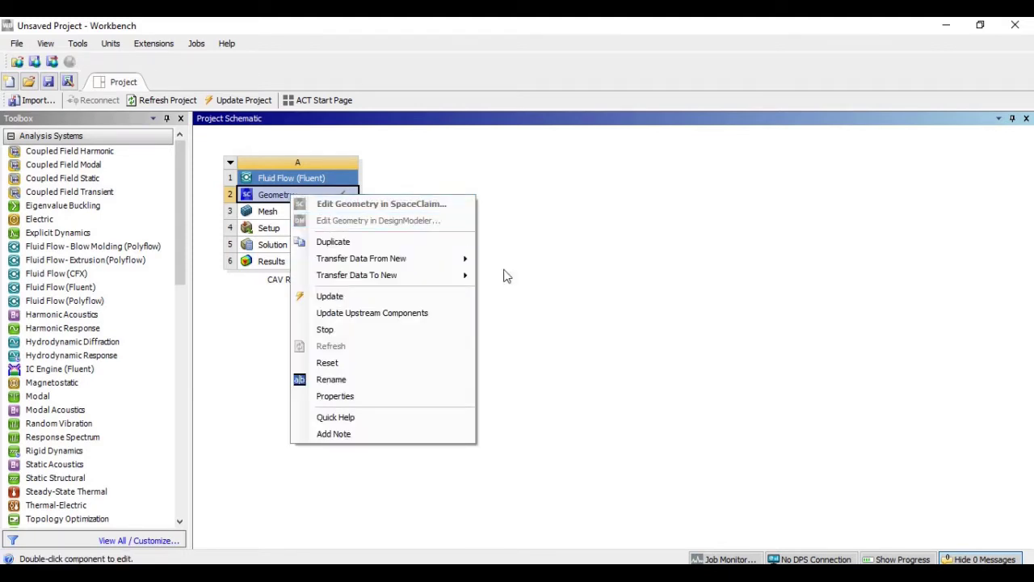
{"action": "left_click", "coordinate": [541, 387]}
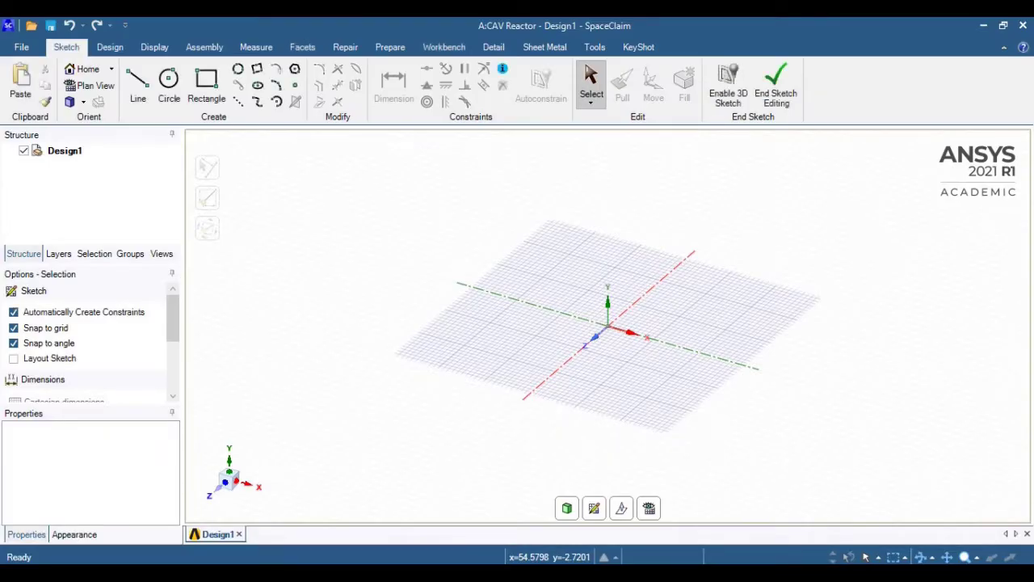
Set the XY plane as the sketch plane and view it straight on.
{"action": "left_click", "coordinate": [594, 518]}
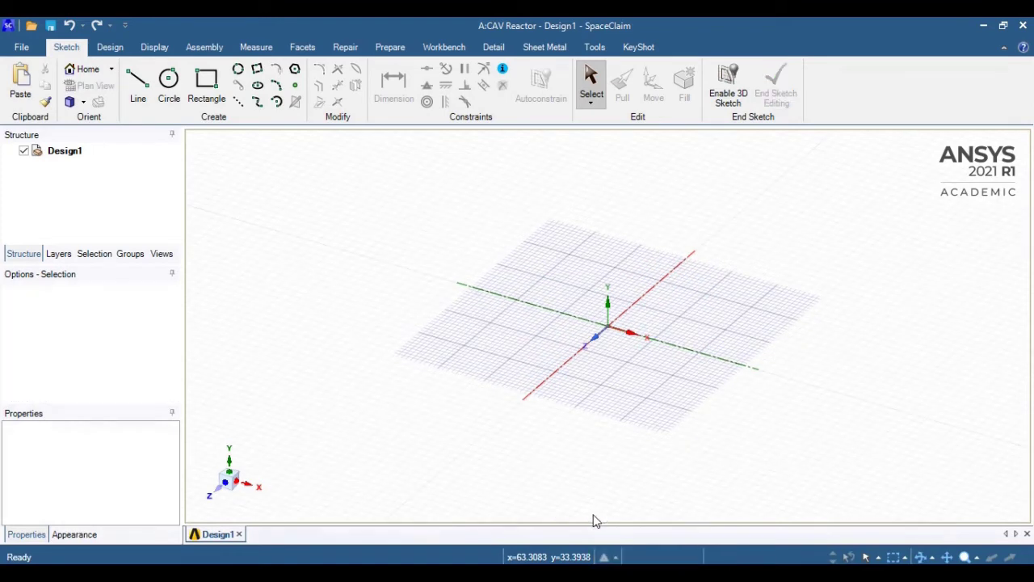
{"action": "left_click", "coordinate": [617, 310]}
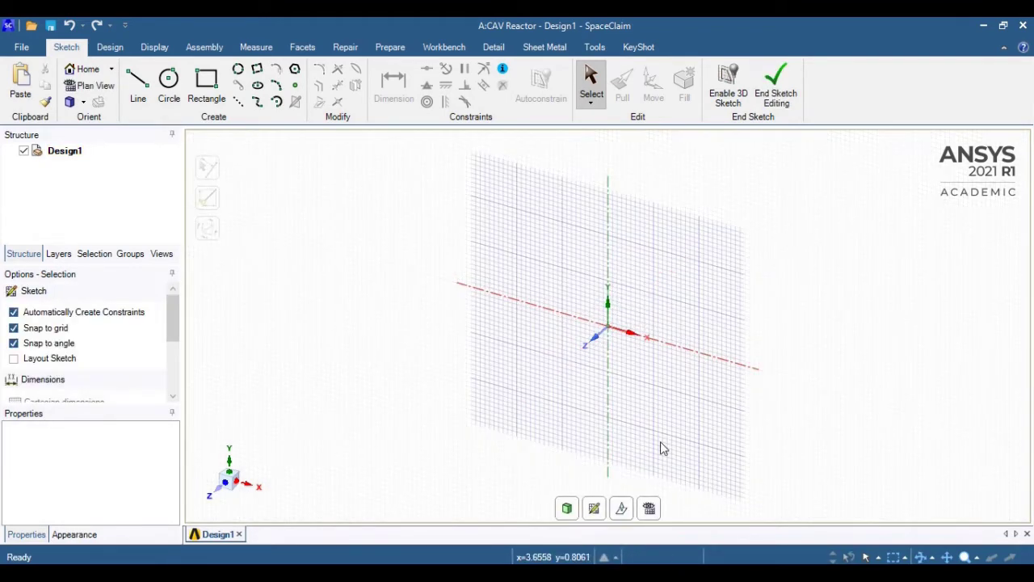
{"action": "left_click", "coordinate": [650, 508]}
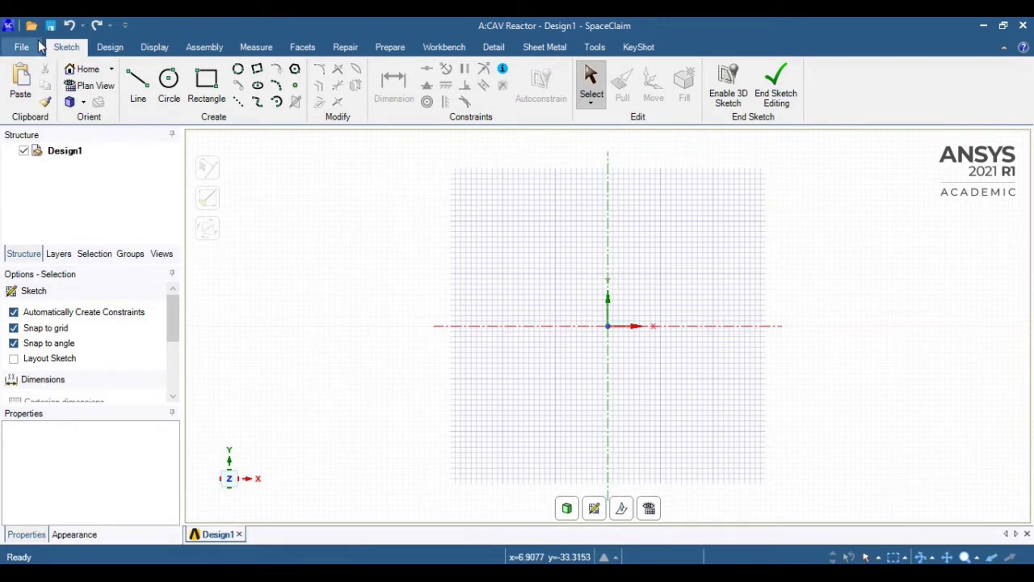
Confirm the document length unit as millimetres in SpaceClaim Options.
{"action": "left_click", "coordinate": [24, 49]}
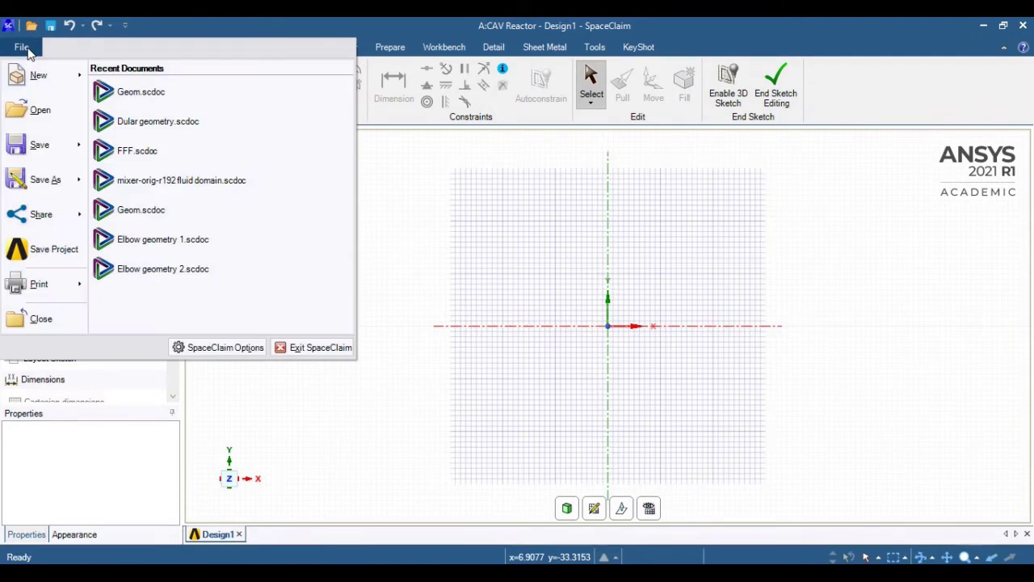
{"action": "left_click", "coordinate": [253, 350]}
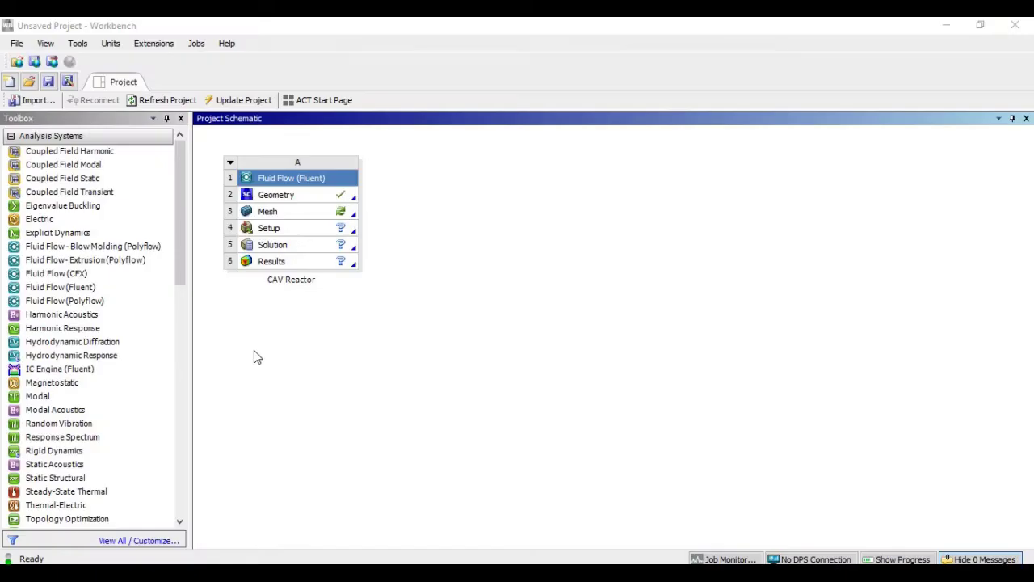
{"action": "mouse_move", "coordinate": [605, 572]}
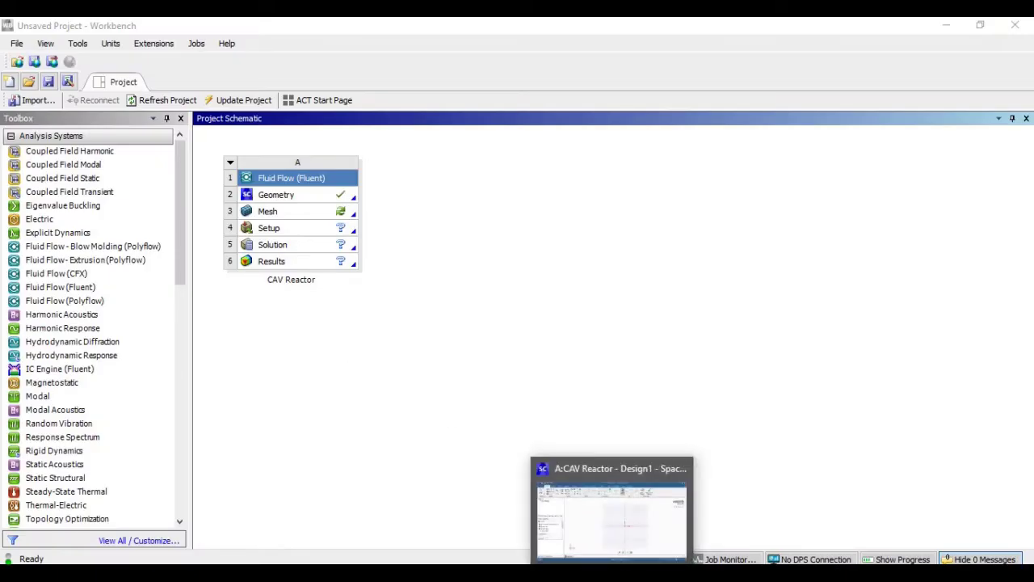
{"action": "left_click", "coordinate": [600, 528]}
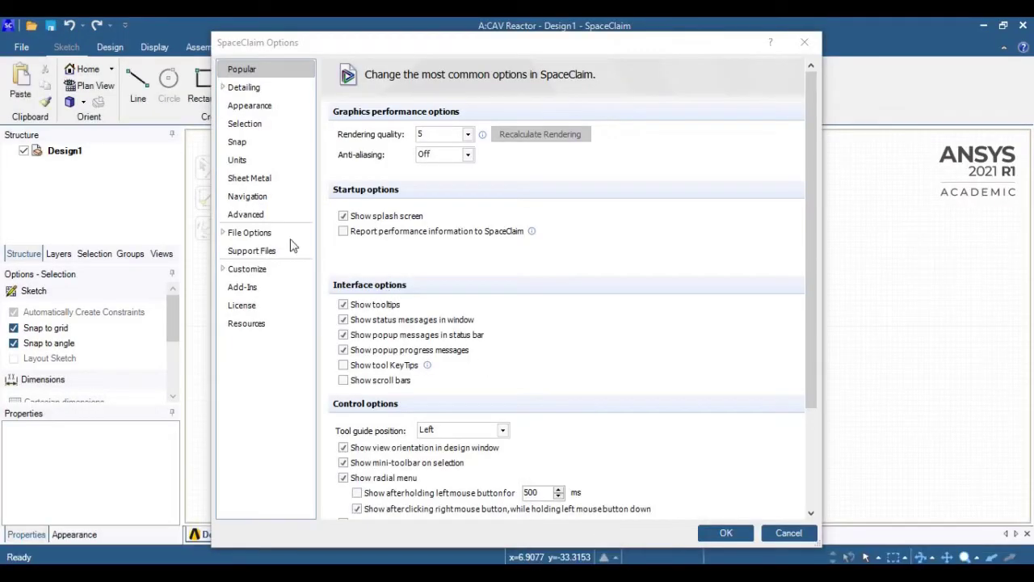
{"action": "left_click", "coordinate": [239, 161]}
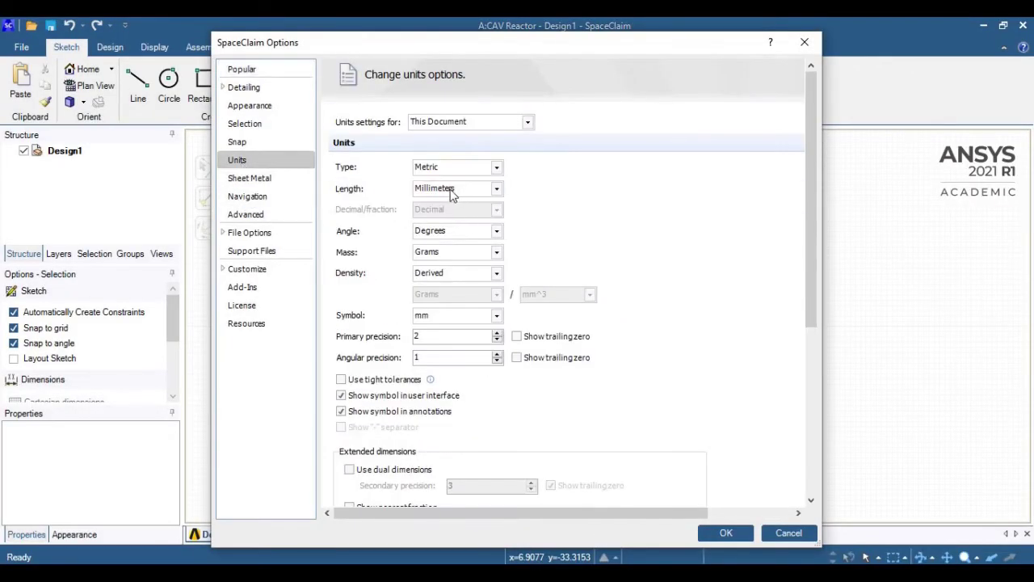
{"action": "left_click", "coordinate": [723, 532]}
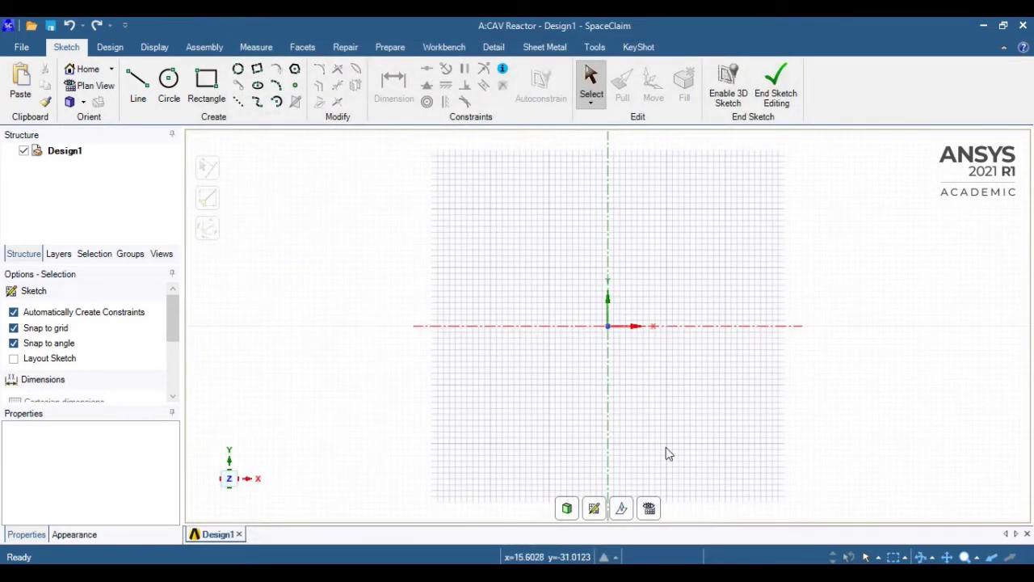
Draw lines from the origin up 25 mm, right 300 mm and down 25 mm.
{"action": "left_click", "coordinate": [142, 91]}
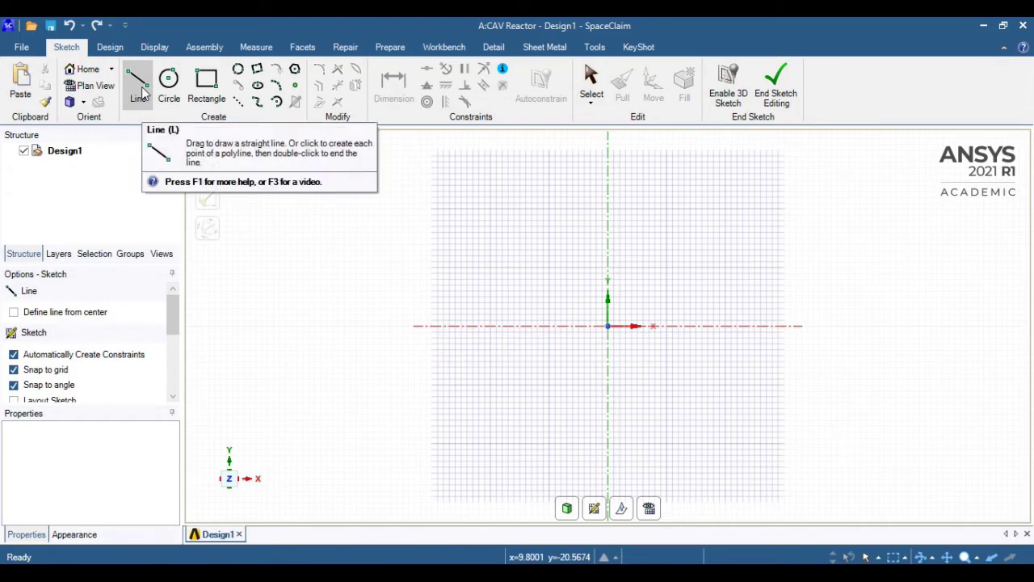
{"action": "left_click", "coordinate": [608, 327]}
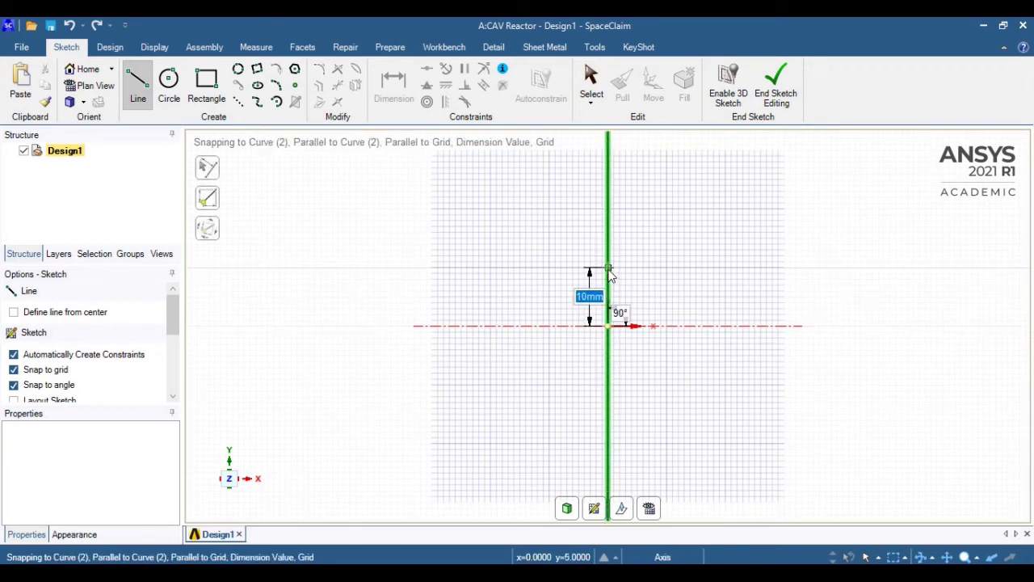
{"action": "left_click", "coordinate": [608, 270]}
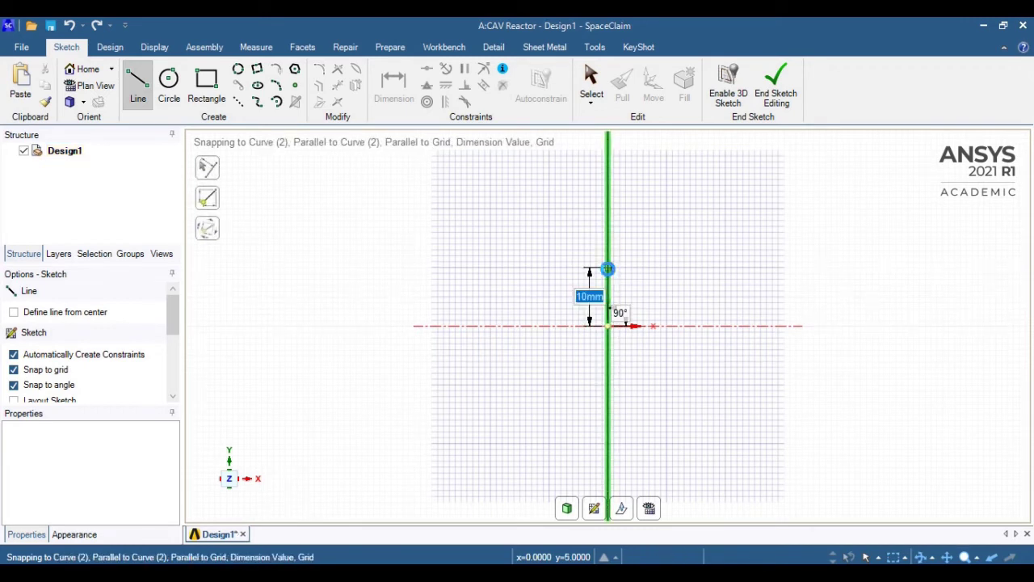
{"action": "left_click", "coordinate": [608, 179]}
{"action": "type", "text": "300"}
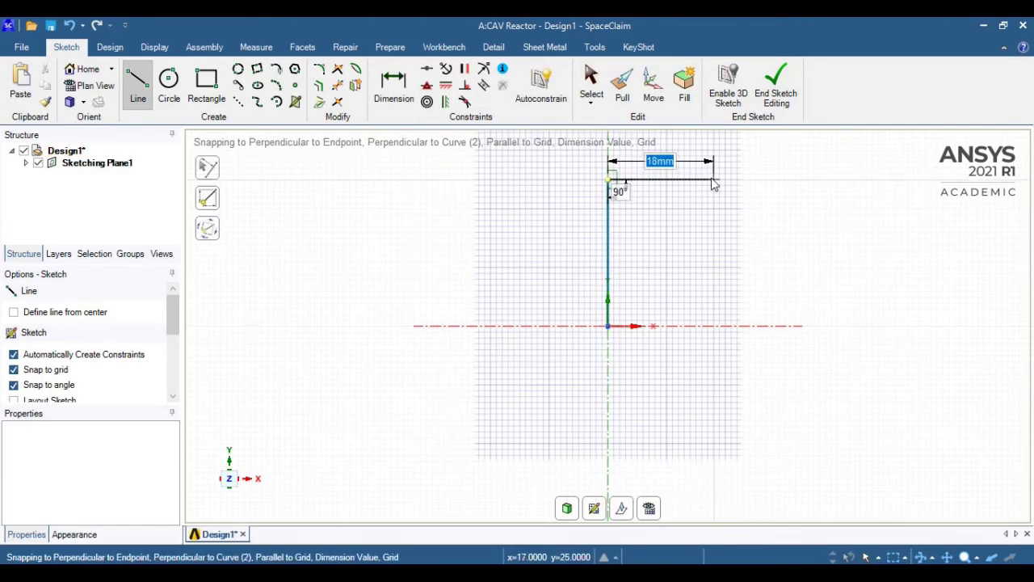
{"action": "key", "text": "Return"}
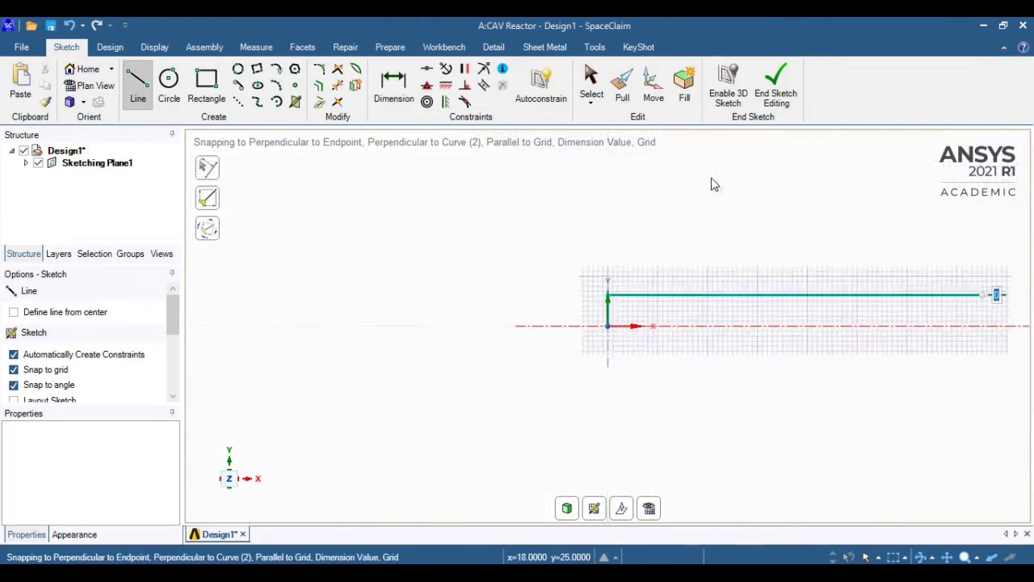
{"action": "left_click", "coordinate": [925, 326]}
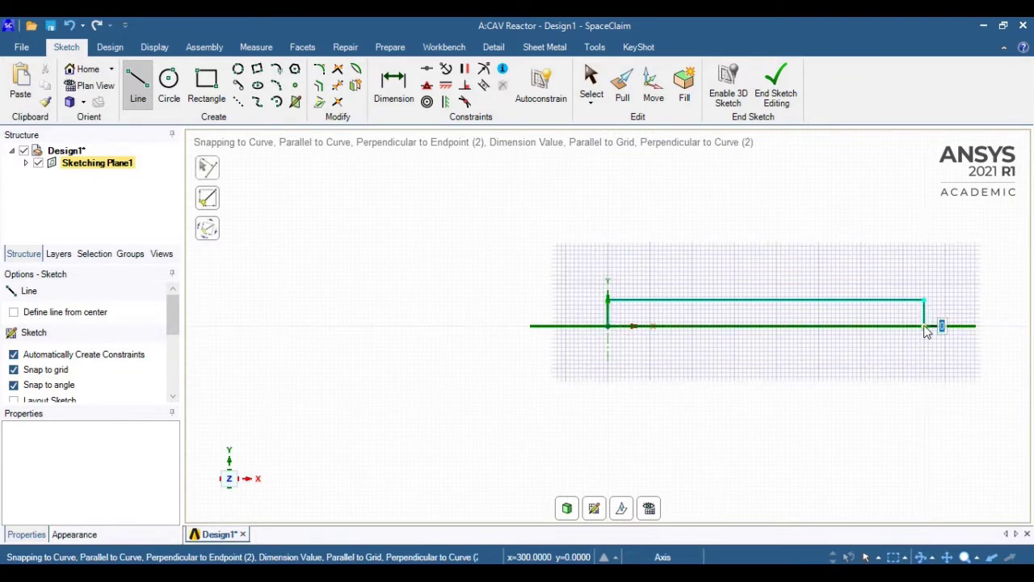
Add the 75 mm bottom pieces at the right end and from the origin.
{"action": "type", "text": "75"}
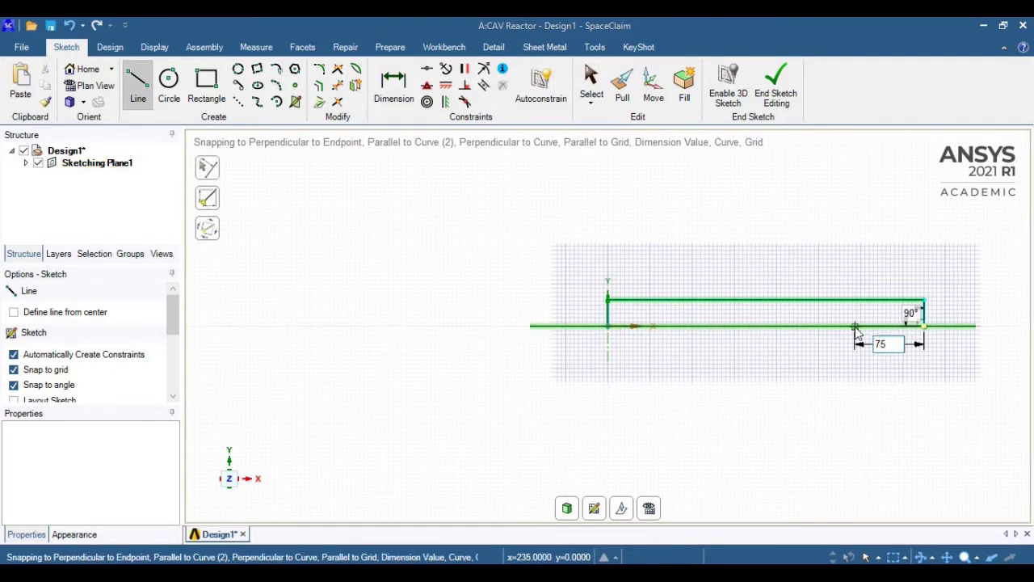
{"action": "key", "text": "Return"}
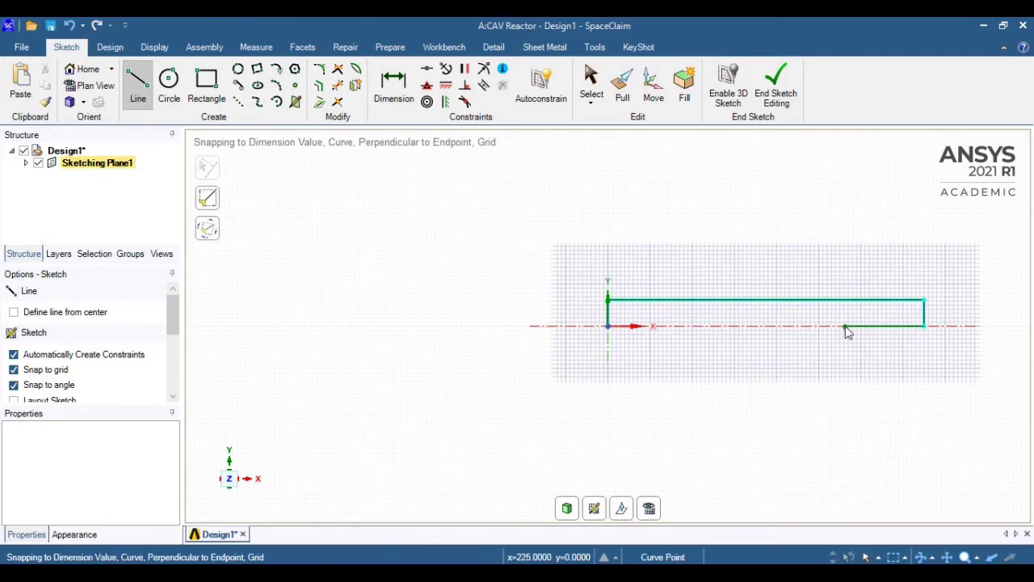
{"action": "left_click", "coordinate": [607, 326]}
{"action": "type", "text": "75"}
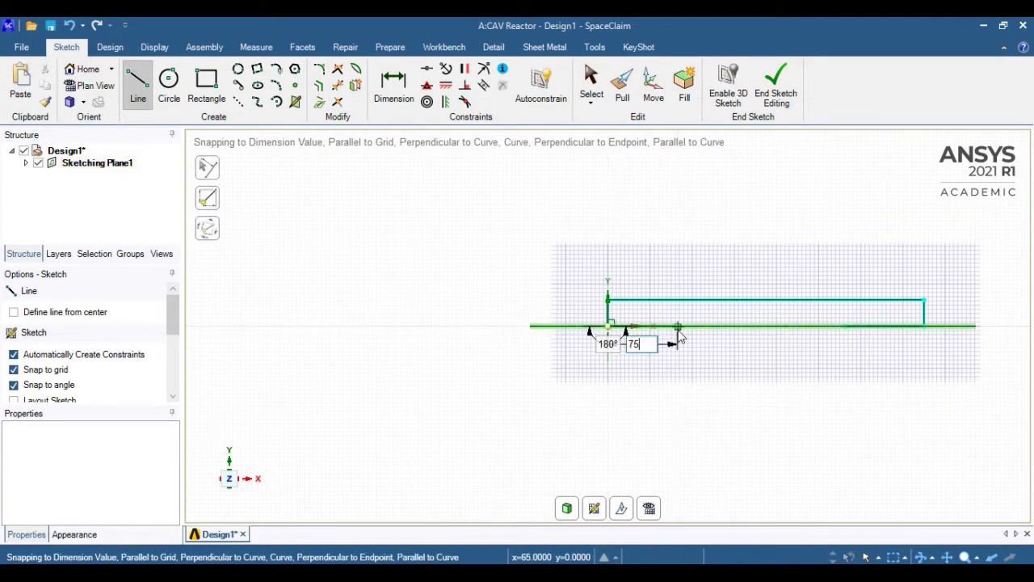
{"action": "key", "text": "Return"}
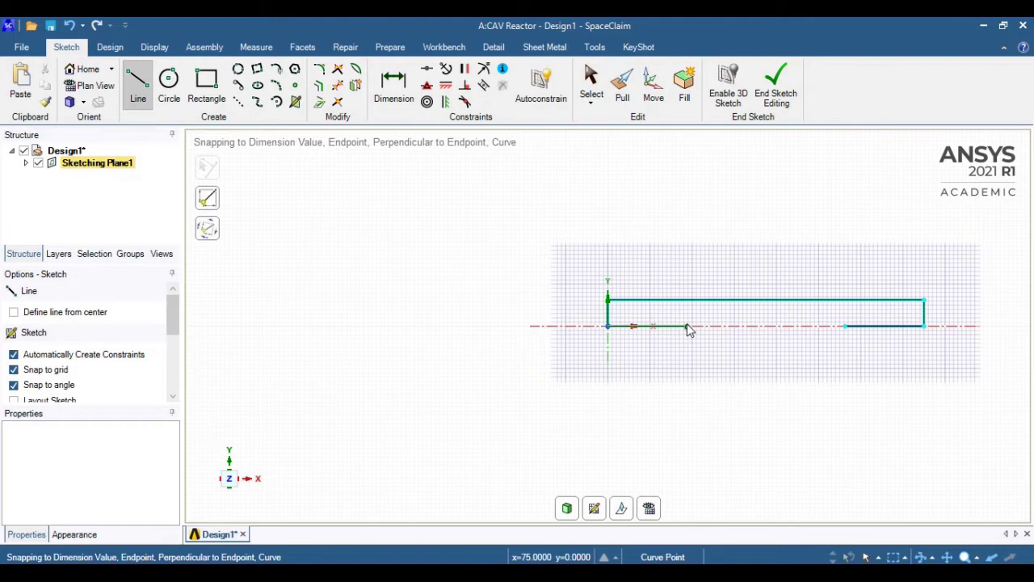
{"action": "left_click", "coordinate": [687, 325]}
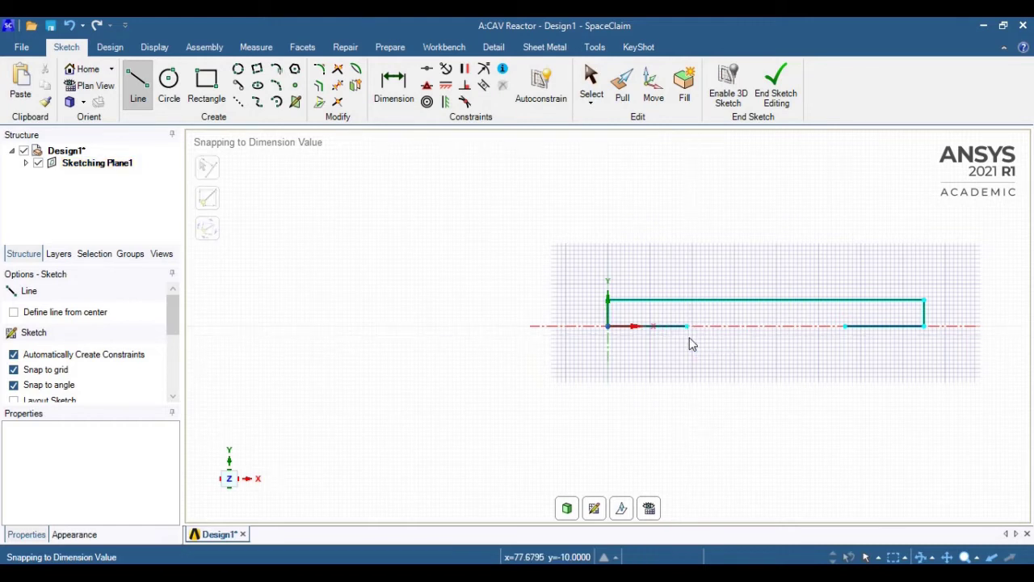
Zoom into the outline's left end and draw a short helper line below the axis.
{"action": "left_click", "coordinate": [964, 557]}
{"action": "left_click_drag", "start_coordinate": [660, 271], "coordinate": [762, 334]}
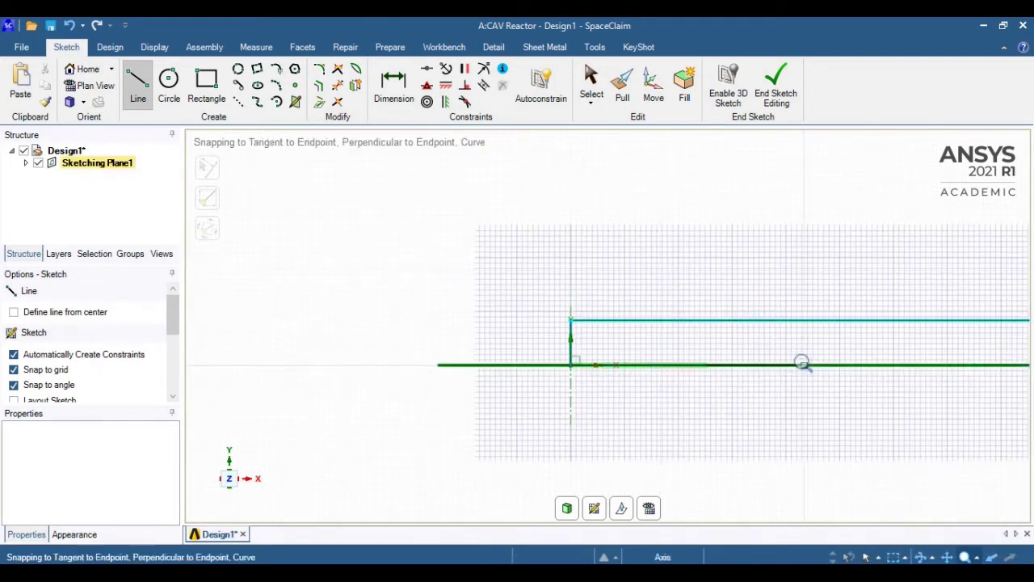
{"action": "scroll", "coordinate": [736, 296], "scroll_direction": "up", "scroll_amount": 1}
{"action": "middle_click_drag", "start_coordinate": [858, 395], "coordinate": [615, 393], "text": "ctrl"}
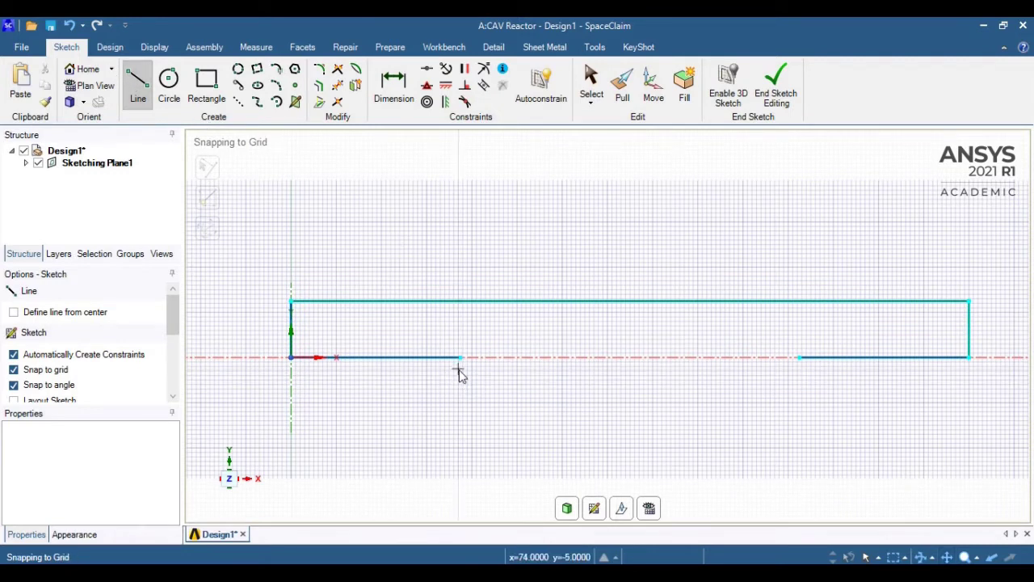
{"action": "left_click", "coordinate": [964, 556]}
{"action": "left_click_drag", "start_coordinate": [425, 311], "coordinate": [476, 361]}
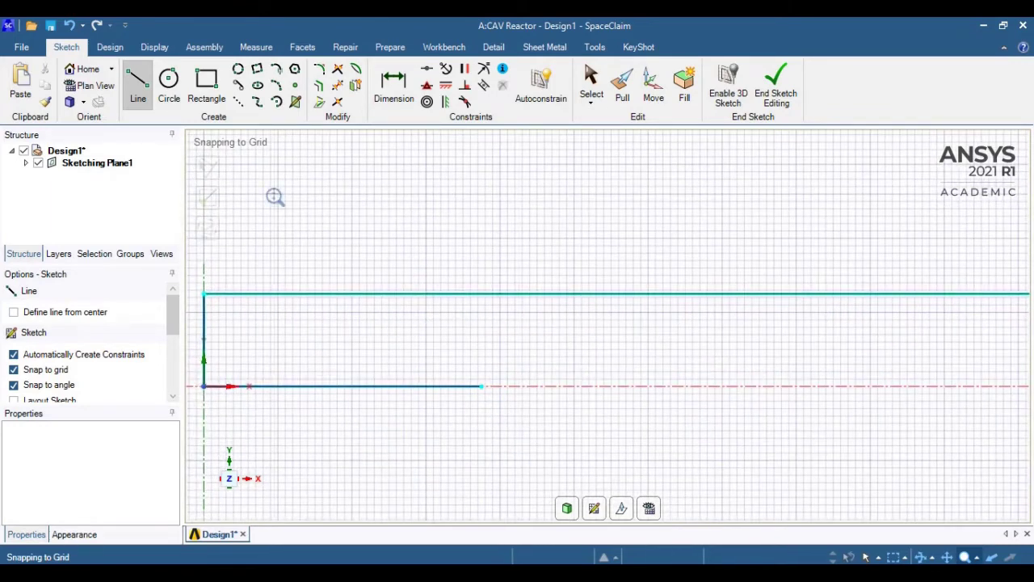
{"action": "left_click", "coordinate": [138, 87]}
{"action": "left_click", "coordinate": [482, 396]}
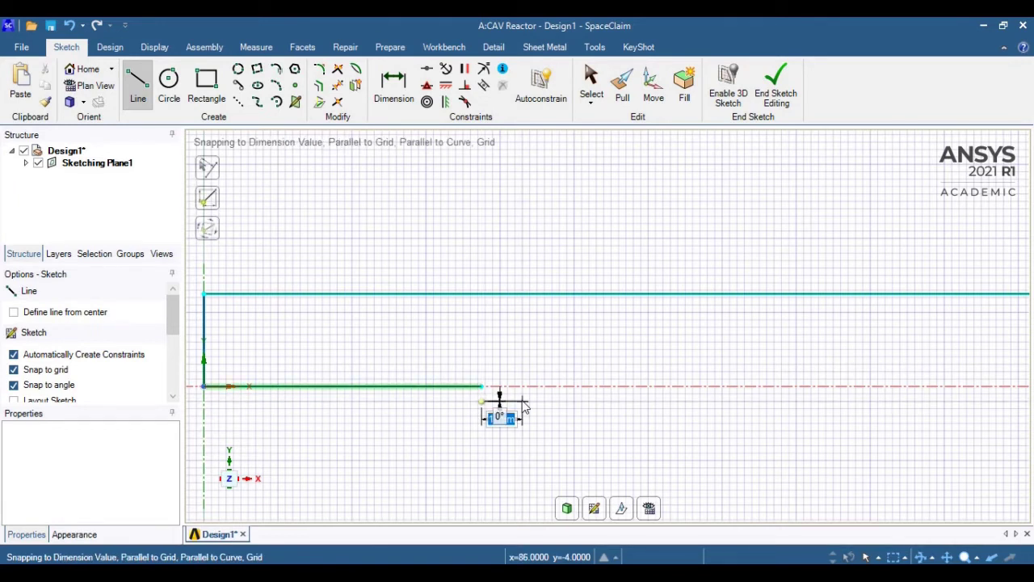
{"action": "left_click", "coordinate": [575, 401]}
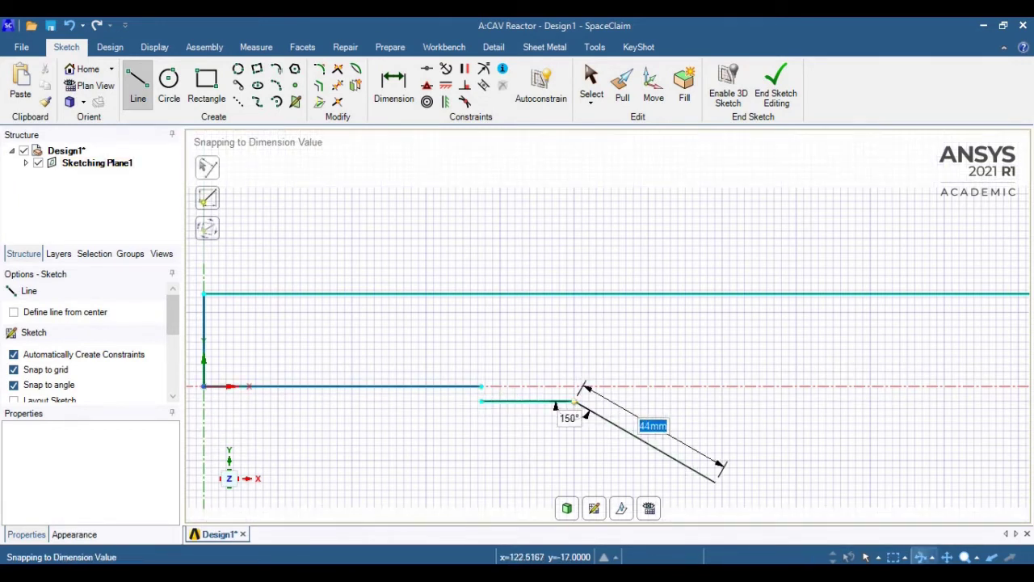
Draw a 25 mm axis line at the right and vertical helper lines to height 15 at both sides.
{"action": "left_click", "coordinate": [946, 556]}
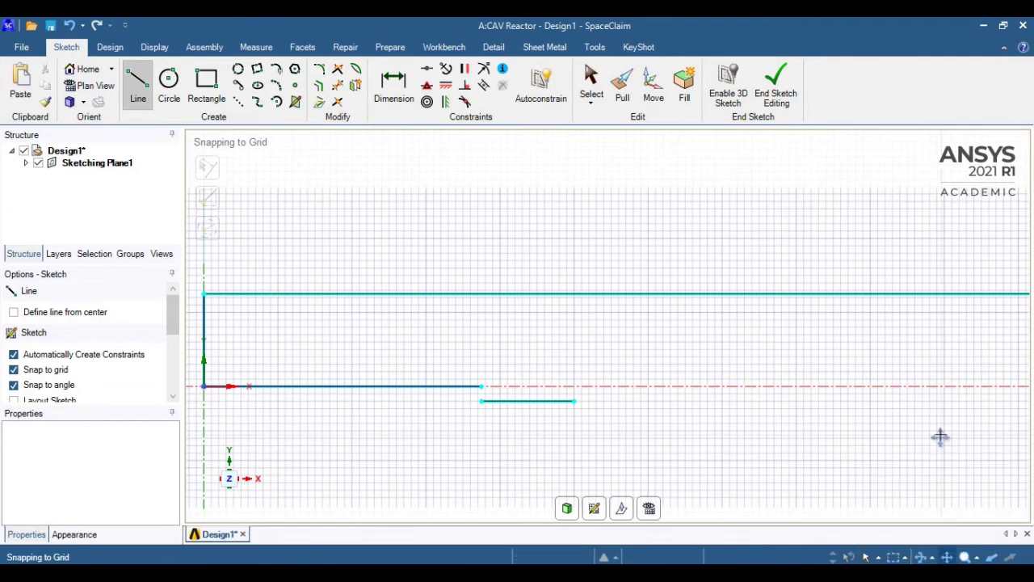
{"action": "left_click_drag", "start_coordinate": [940, 437], "coordinate": [843, 433]}
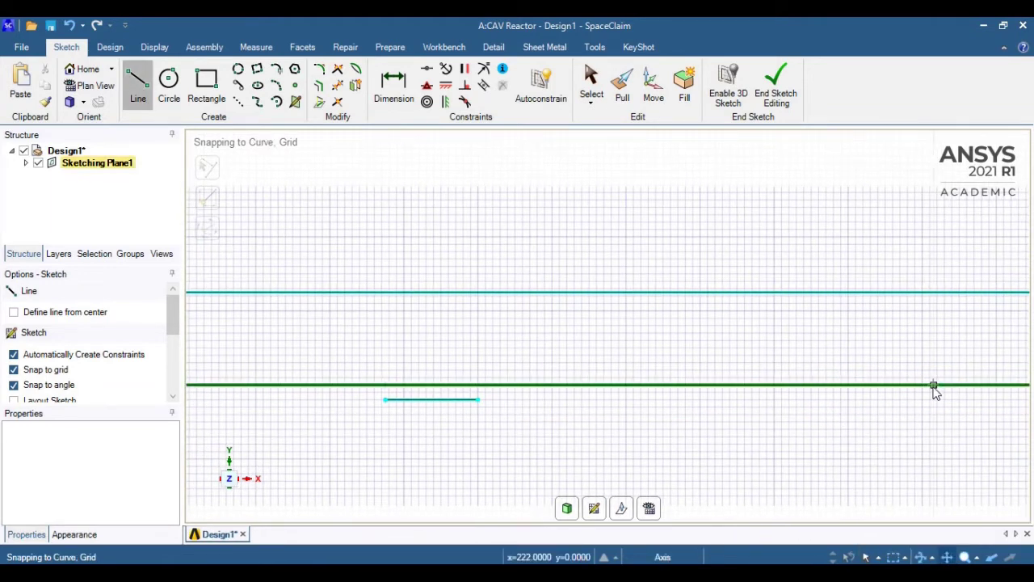
{"action": "left_click", "coordinate": [935, 386]}
{"action": "type", "text": "25"}
{"action": "key", "text": "Return"}
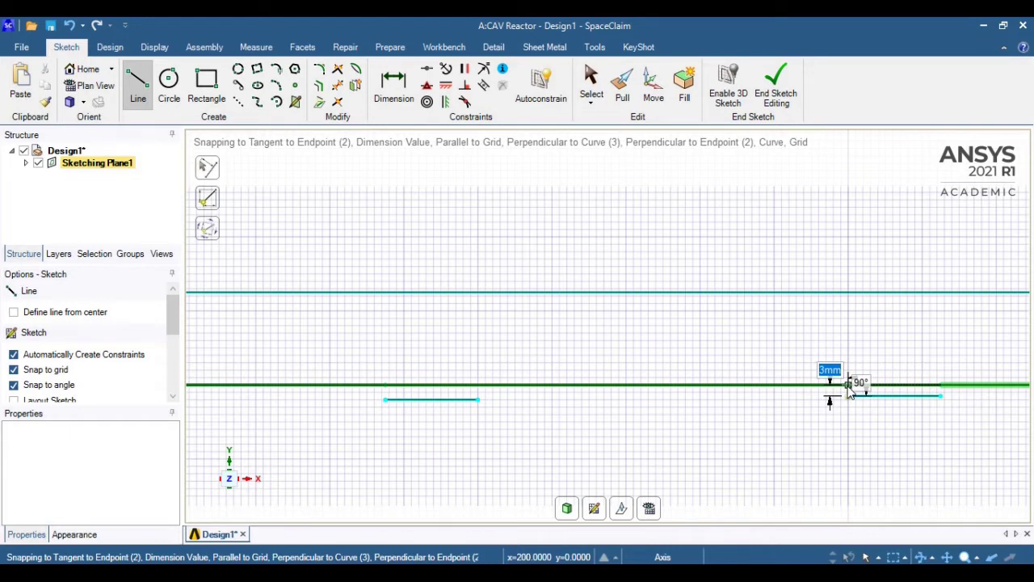
{"action": "left_click", "coordinate": [847, 386]}
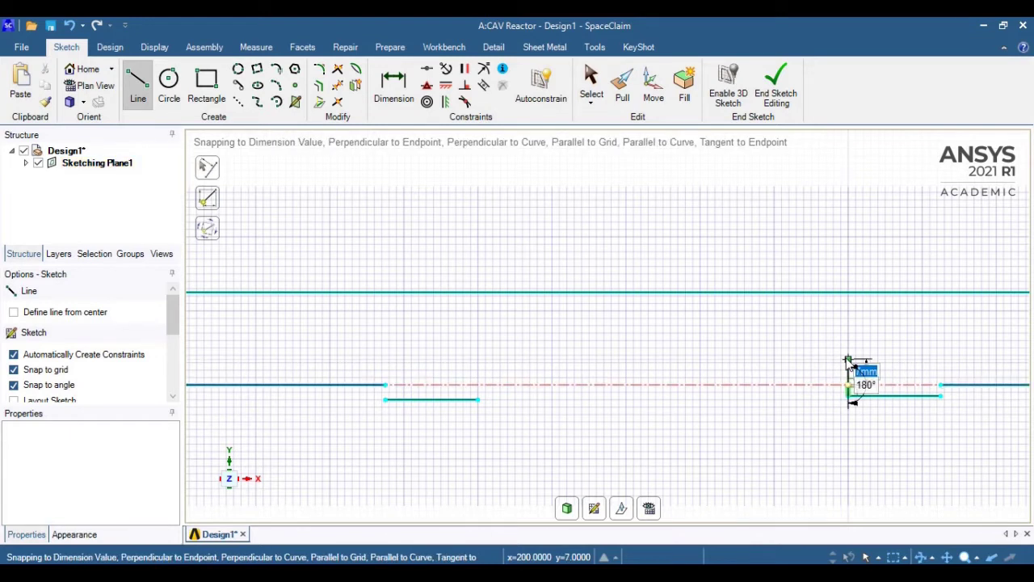
{"action": "left_click", "coordinate": [847, 331]}
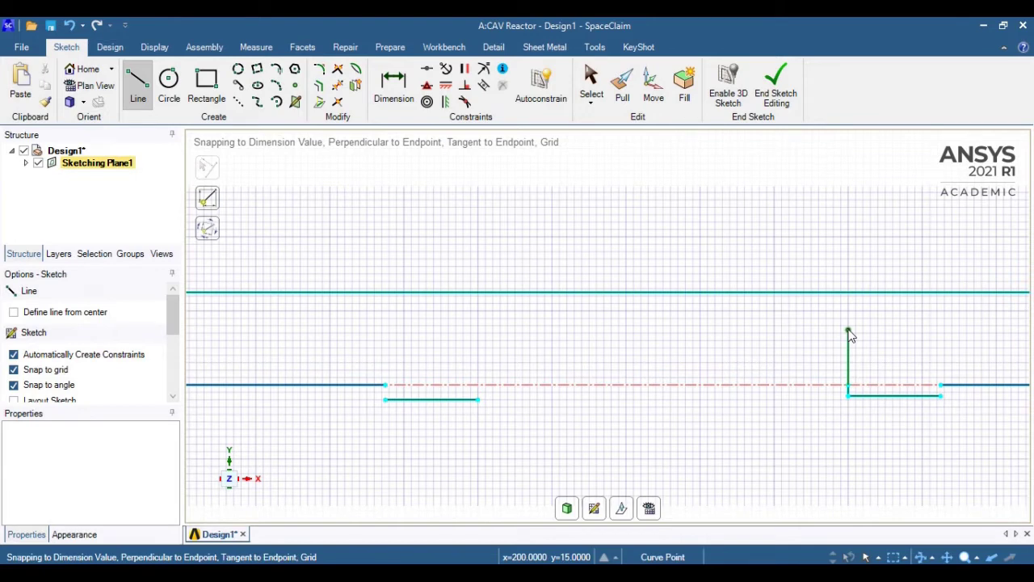
{"action": "left_click", "coordinate": [477, 385]}
{"action": "left_click", "coordinate": [477, 331]}
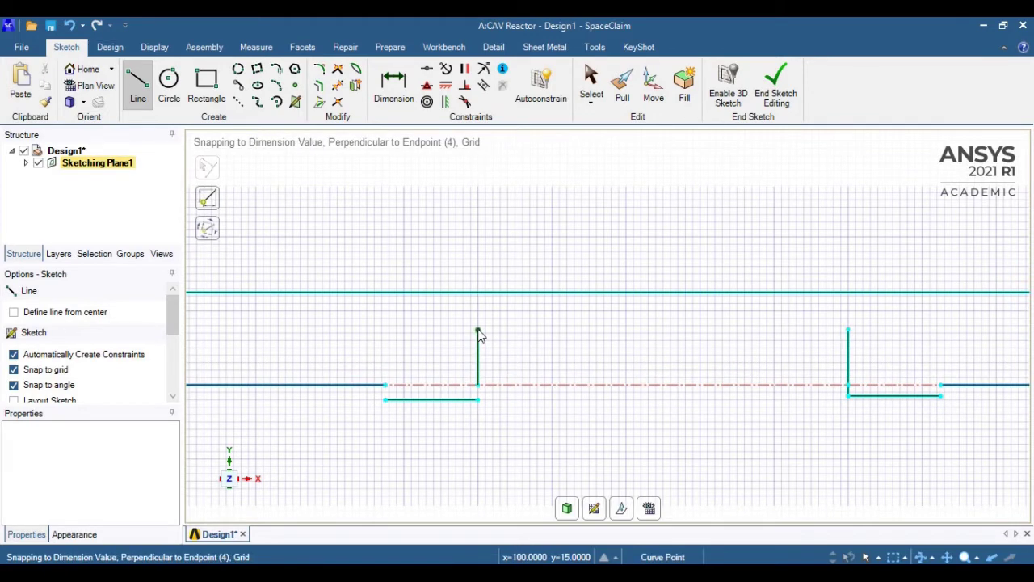
Add a horizontal helper line to x 150 and a 2 mm segment down from the top line.
{"action": "key", "text": "Escape"}
{"action": "left_click", "coordinate": [477, 412]}
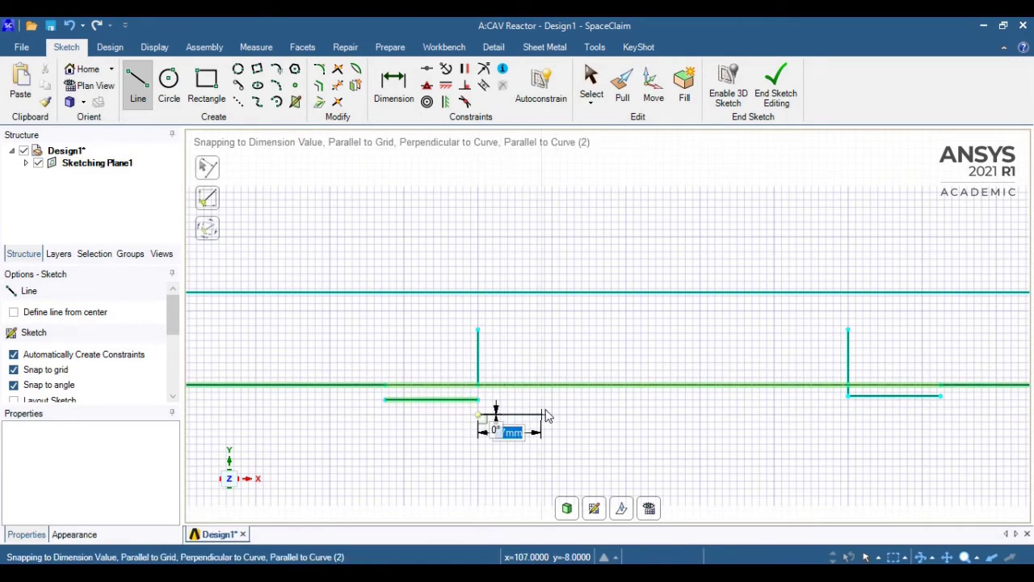
{"action": "left_click", "coordinate": [664, 414]}
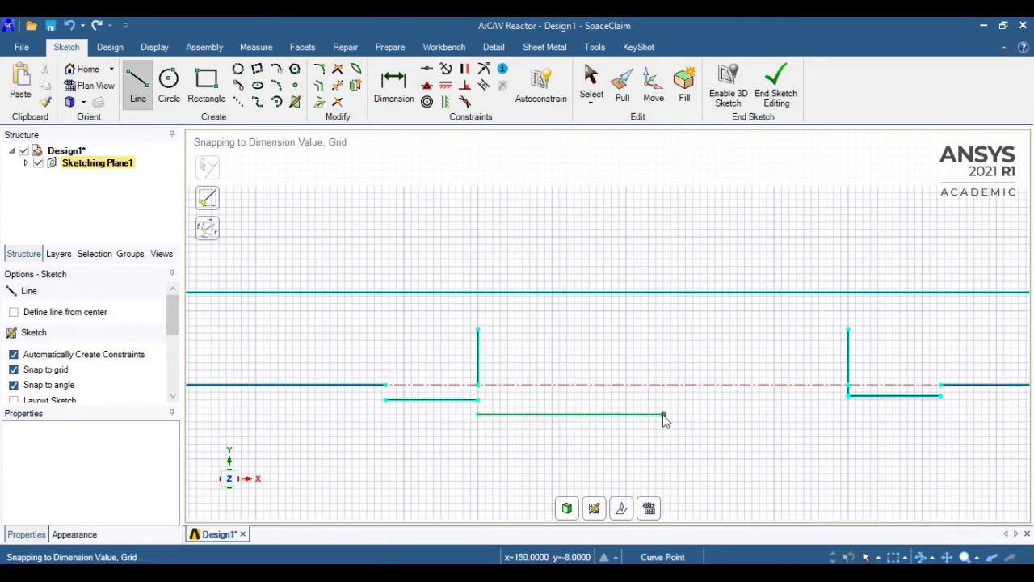
{"action": "key", "text": "Escape"}
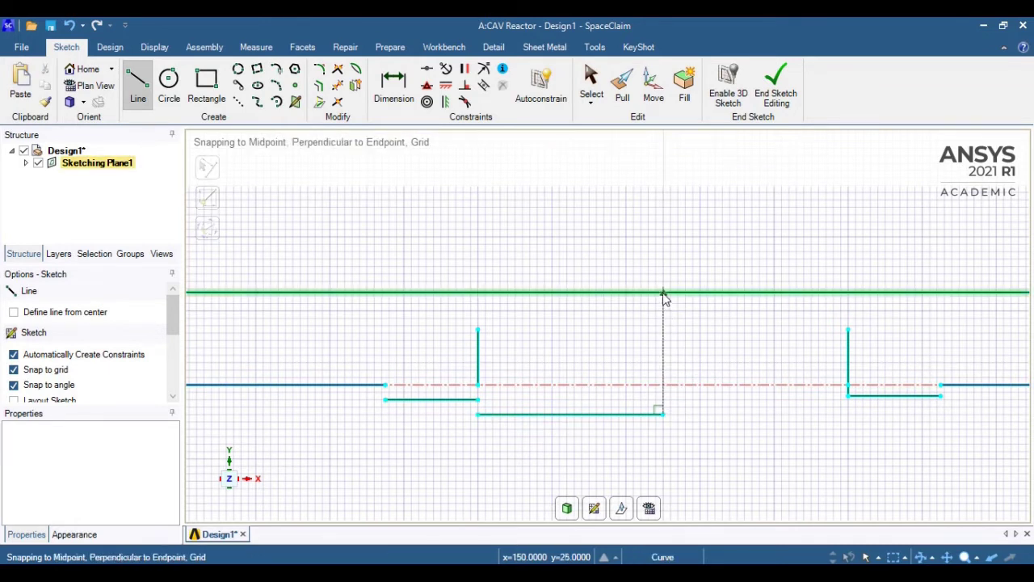
{"action": "left_click", "coordinate": [663, 291]}
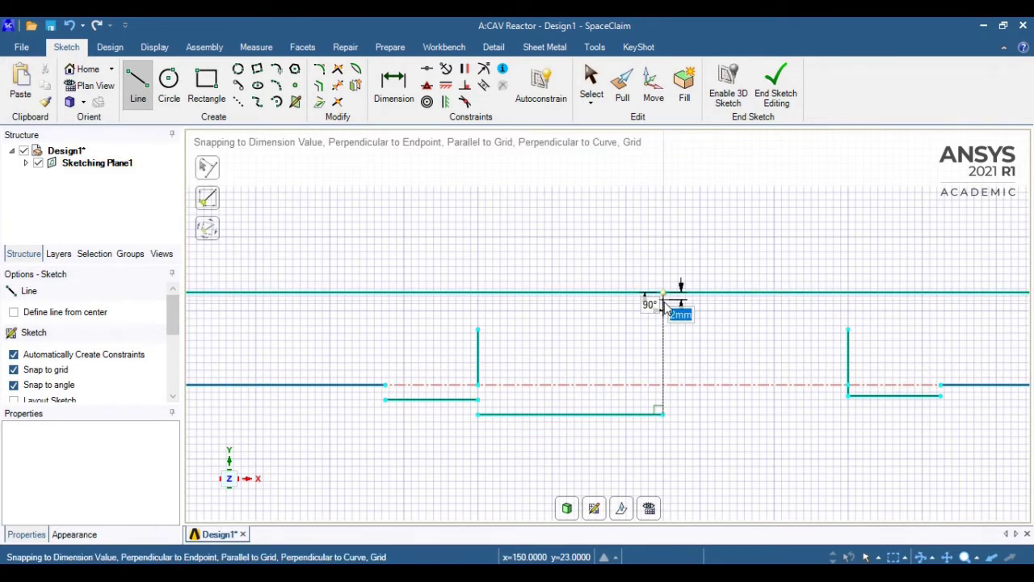
{"action": "left_click", "coordinate": [664, 305]}
{"action": "key", "text": "Escape"}
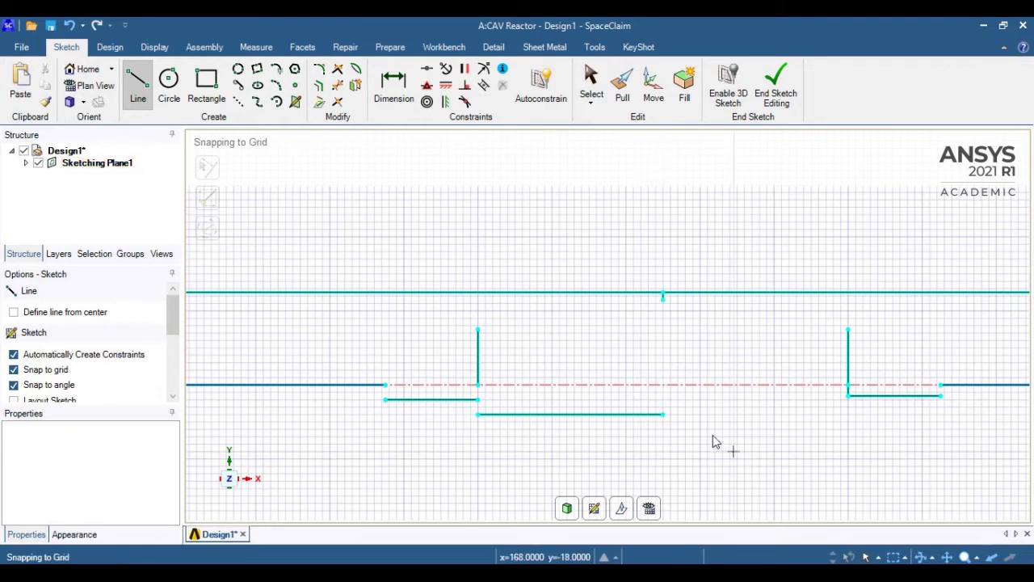
Draw the venturi wall from the axis through the height-15 points to the apex at (150, 23).
{"action": "left_click", "coordinate": [386, 385]}
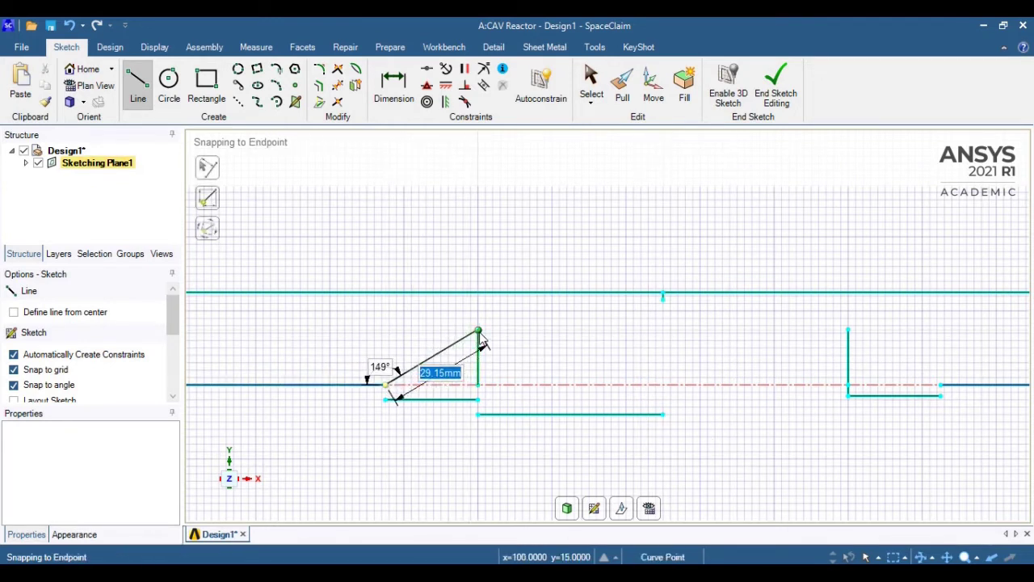
{"action": "left_click", "coordinate": [478, 331]}
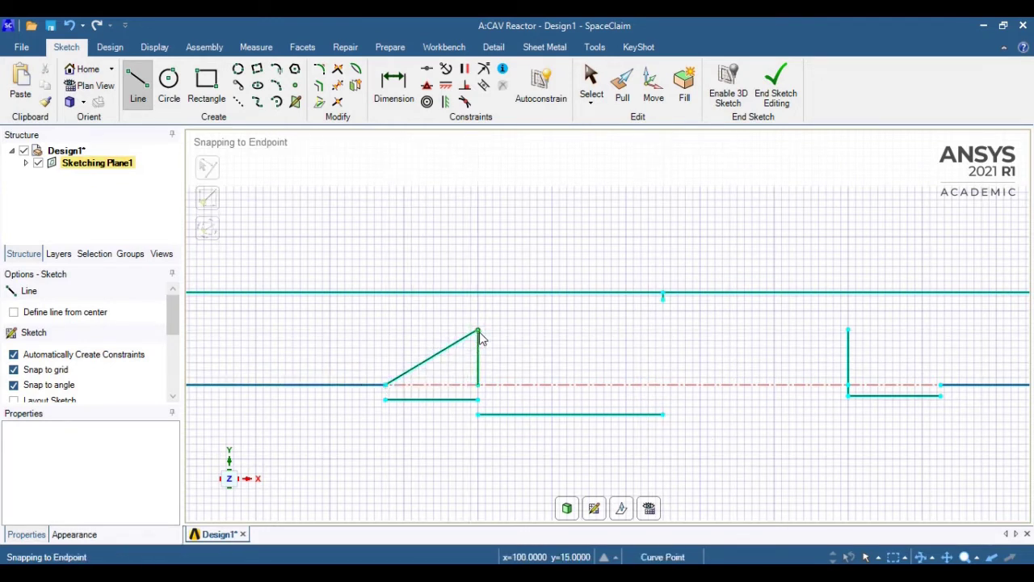
{"action": "left_click", "coordinate": [664, 303]}
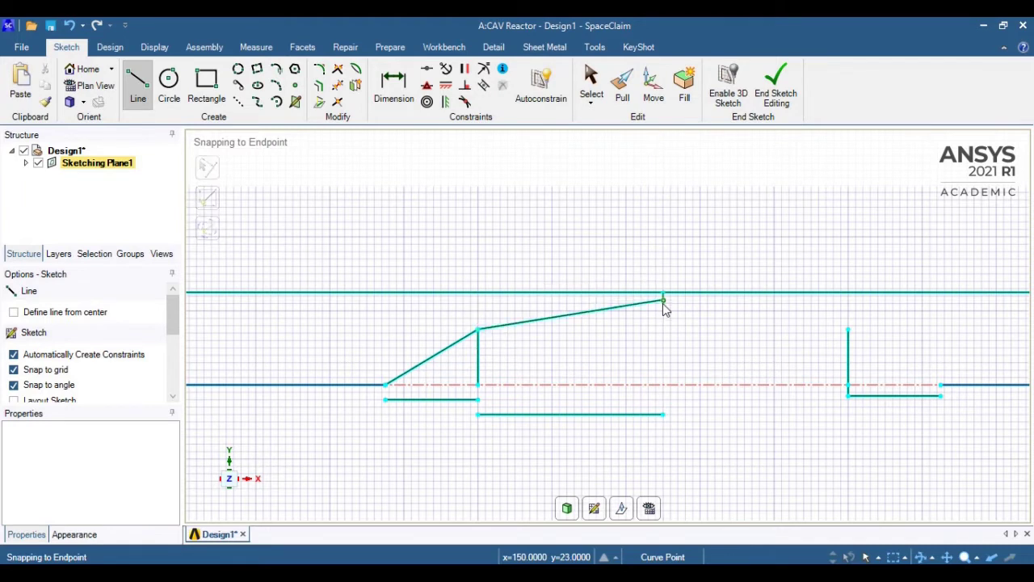
{"action": "left_click", "coordinate": [848, 330]}
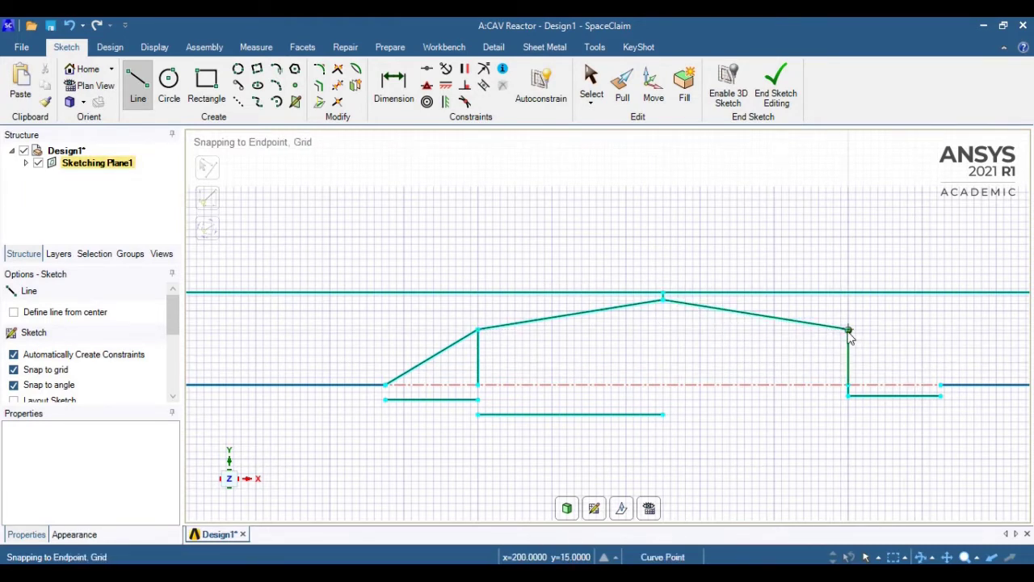
{"action": "left_click", "coordinate": [848, 329]}
{"action": "left_click", "coordinate": [939, 387]}
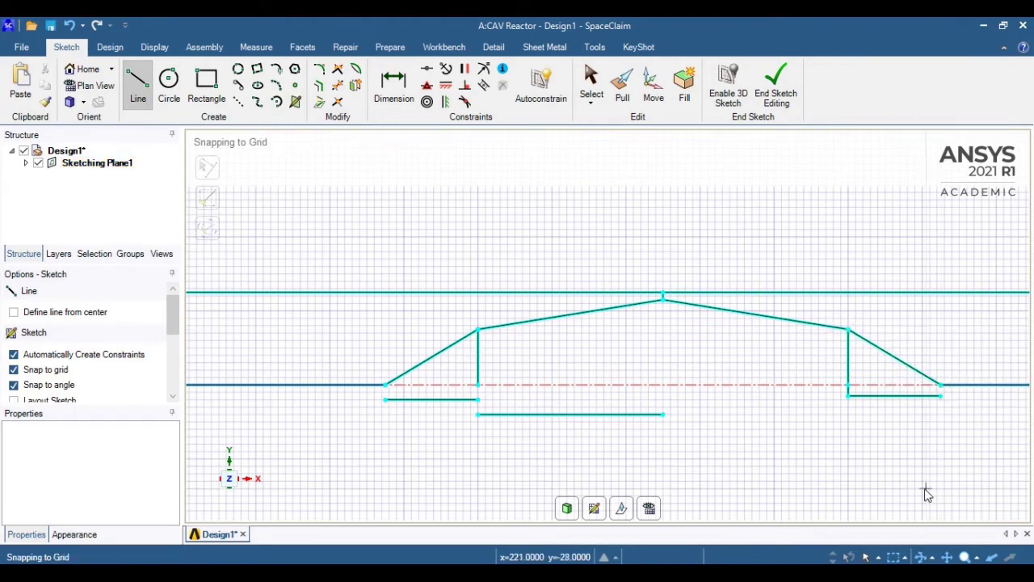
Trim away the vertical and horizontal helper lines and the stub above the throat.
{"action": "key", "text": "Escape"}
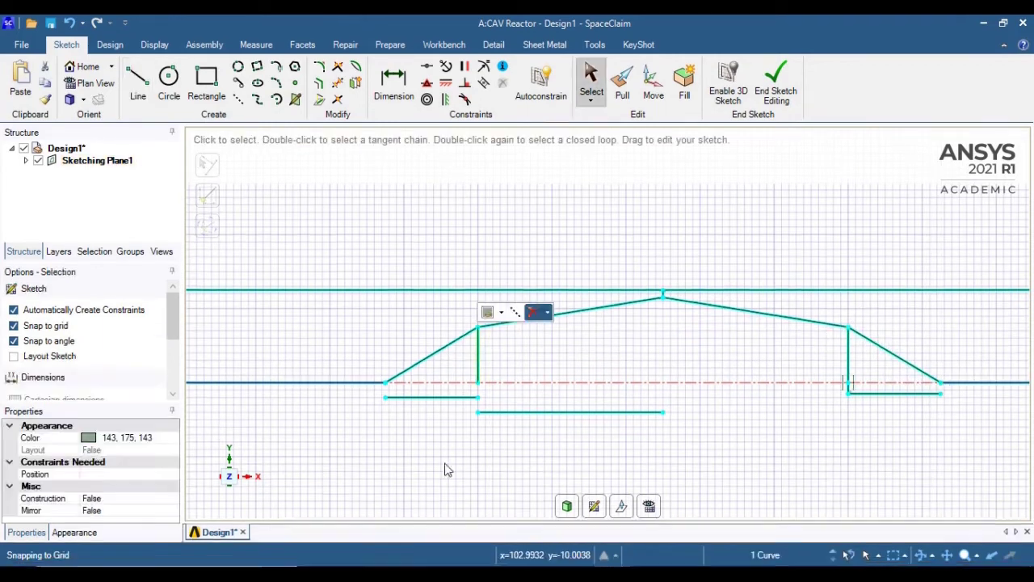
{"action": "left_click", "coordinate": [339, 87]}
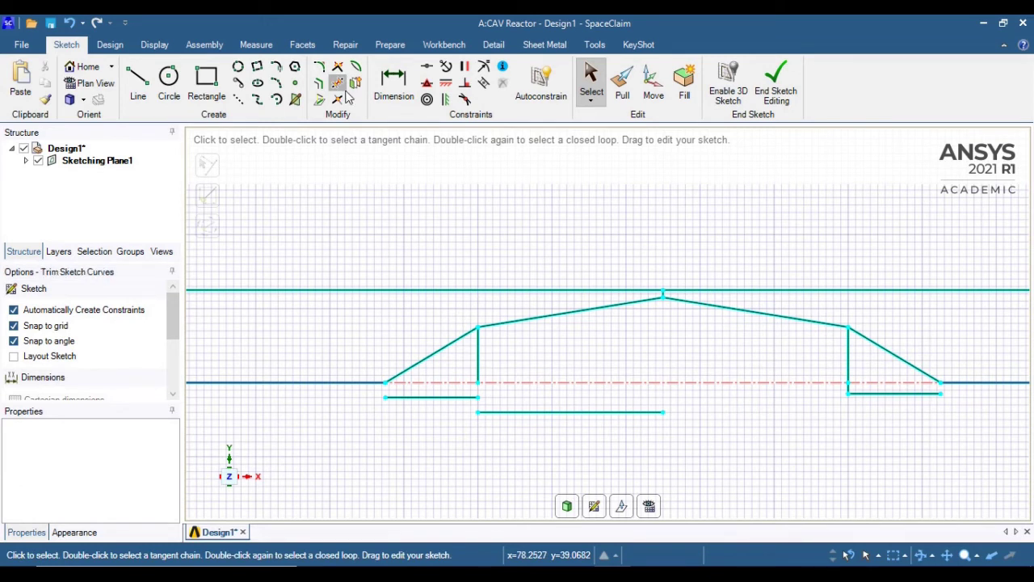
{"action": "left_click", "coordinate": [477, 348]}
{"action": "left_click", "coordinate": [453, 398]}
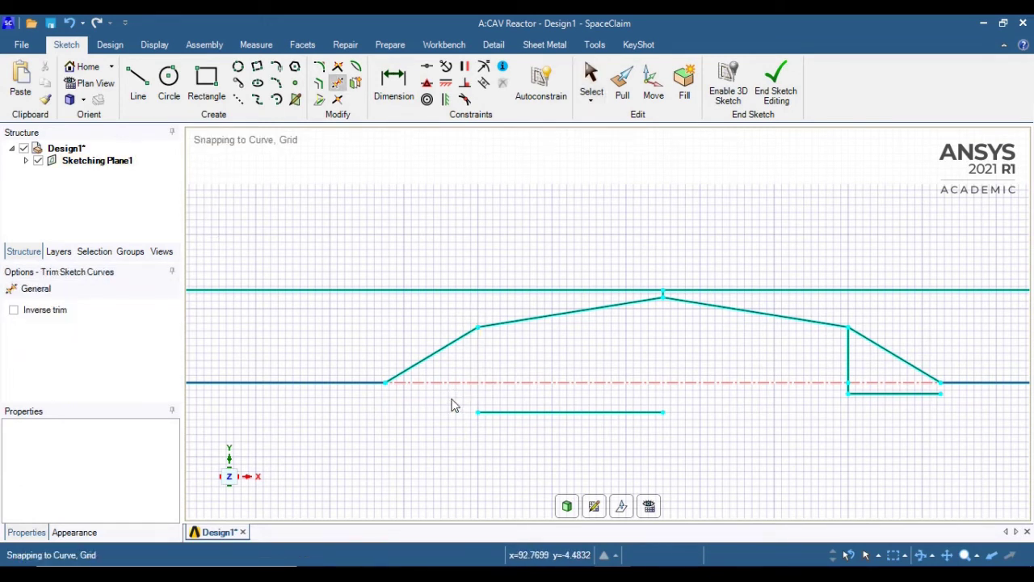
{"action": "left_click", "coordinate": [528, 413]}
{"action": "left_click", "coordinate": [848, 368]}
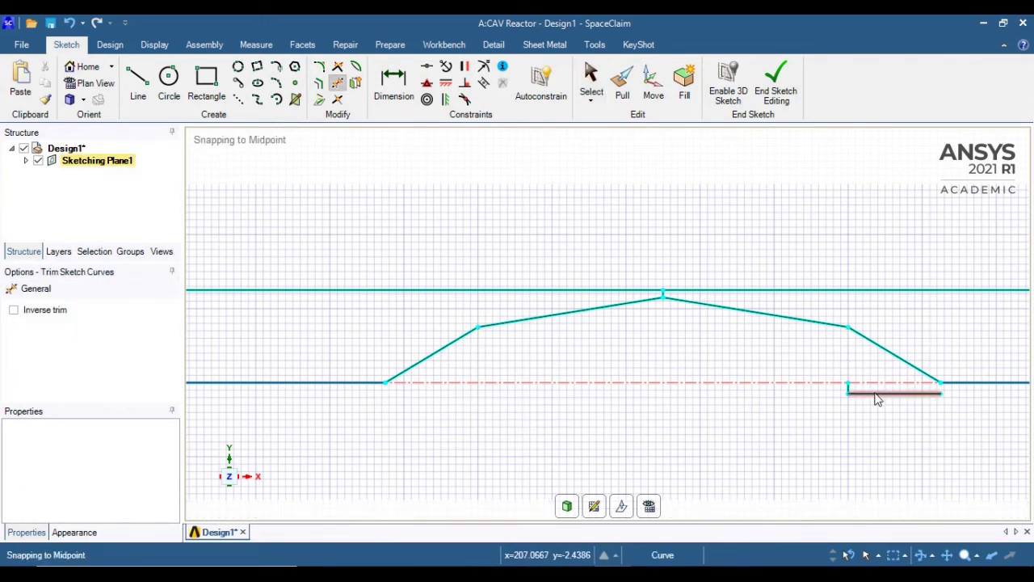
{"action": "left_click", "coordinate": [877, 394]}
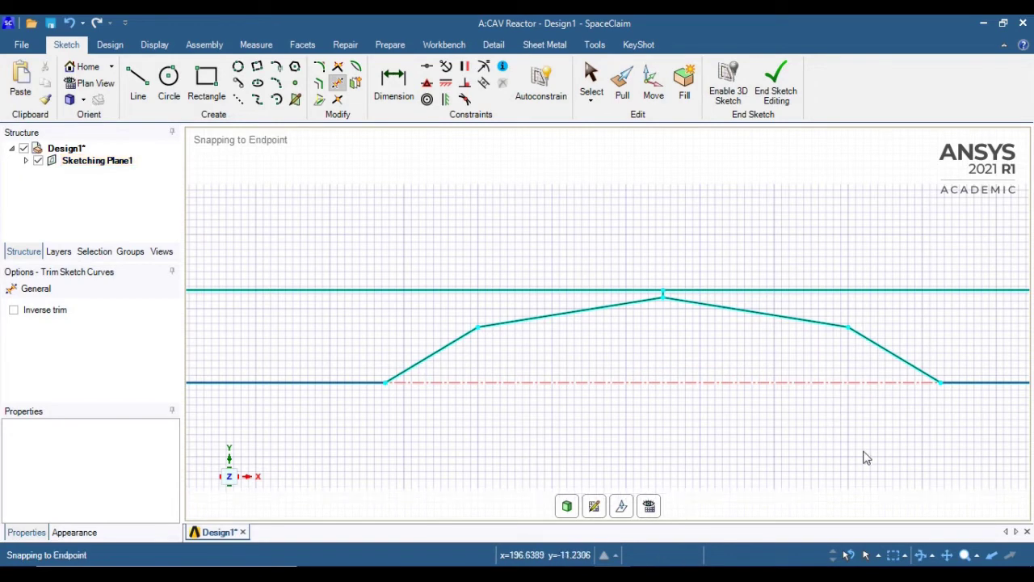
{"action": "scroll", "coordinate": [691, 368], "scroll_direction": "up", "scroll_amount": 3}
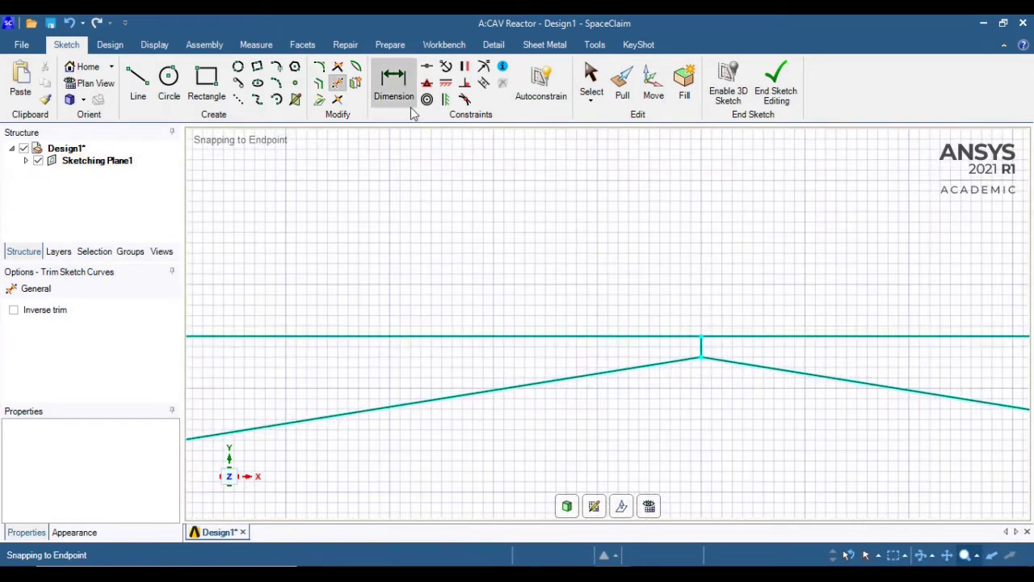
{"action": "left_click", "coordinate": [700, 350]}
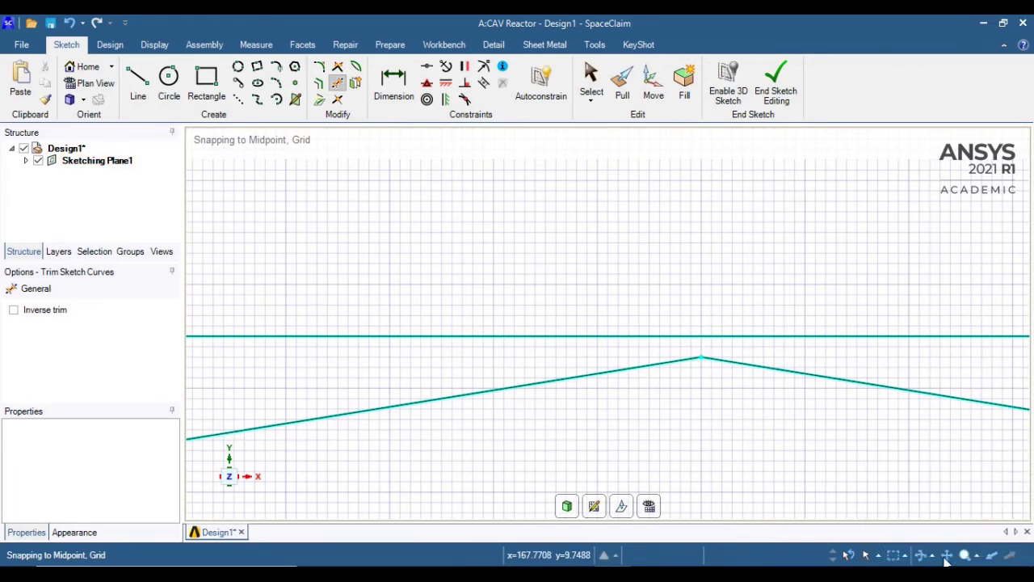
{"action": "left_click", "coordinate": [964, 555]}
{"action": "left_click_drag", "start_coordinate": [744, 380], "coordinate": [555, 201]}
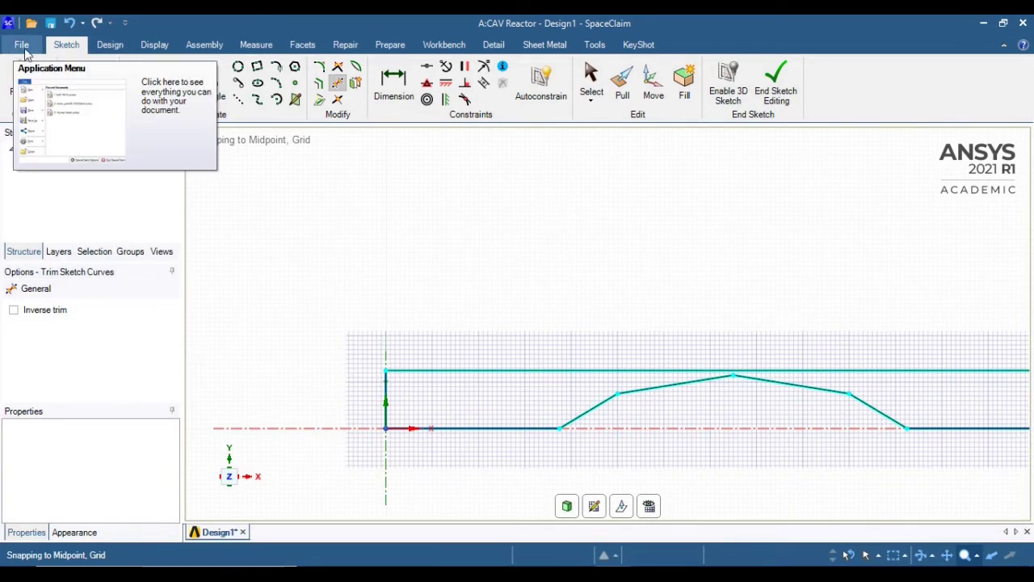
Finish the sketch to turn the outline into a surface body.
{"action": "left_click", "coordinate": [767, 95]}
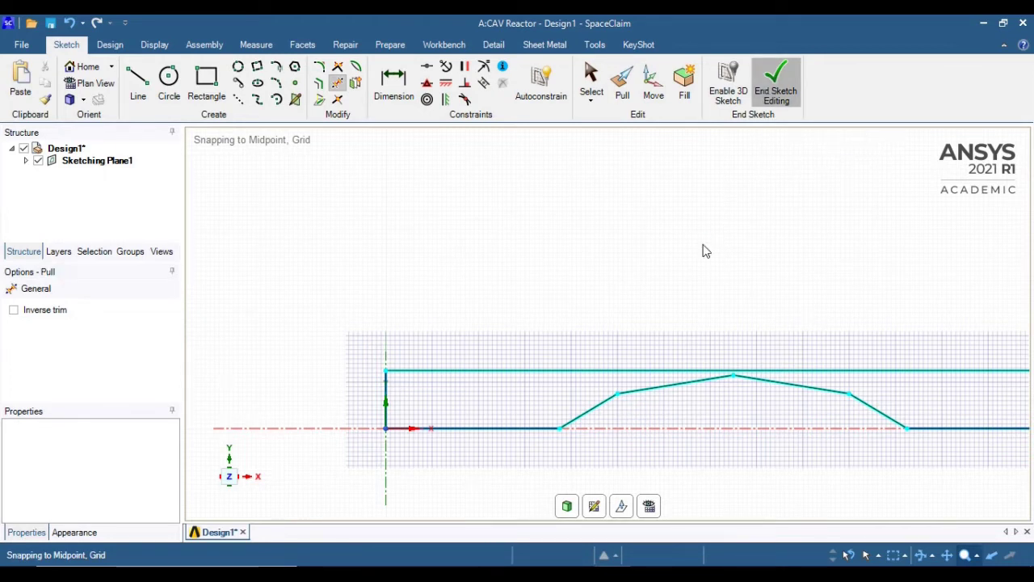
{"action": "left_click", "coordinate": [946, 555]}
{"action": "left_click_drag", "start_coordinate": [807, 423], "coordinate": [713, 313]}
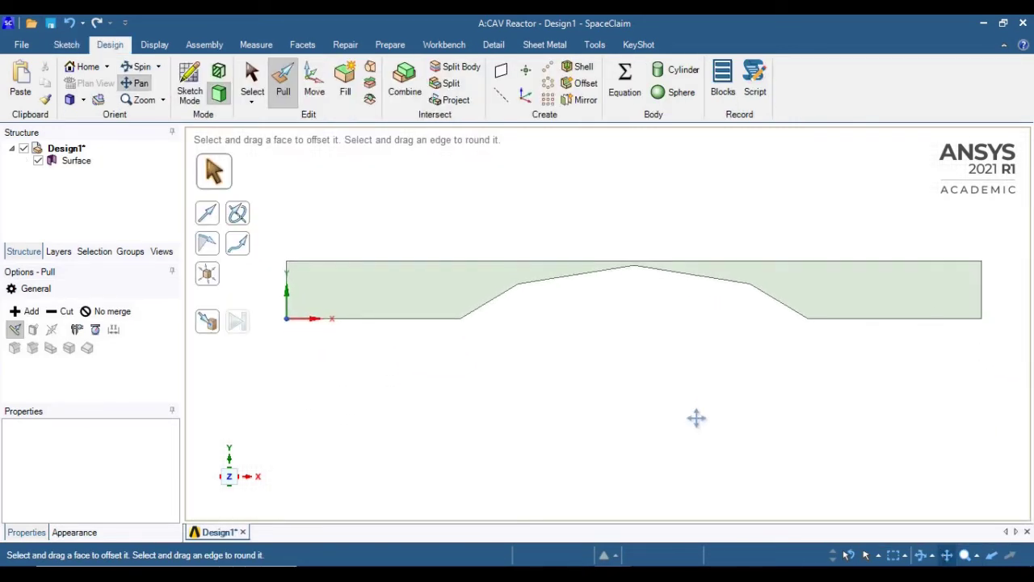
Open the CAV Reactor Mesh component in ANSYS Meshing.
{"action": "mouse_move", "coordinate": [575, 572]}
{"action": "left_click", "coordinate": [565, 538]}
{"action": "left_click", "coordinate": [295, 212]}
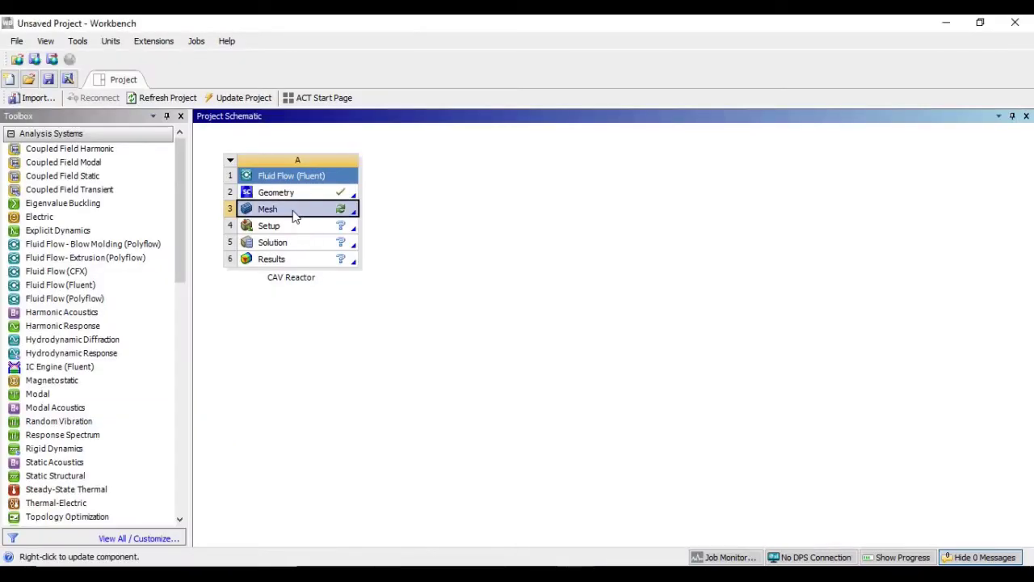
{"action": "double_click", "coordinate": [295, 212]}
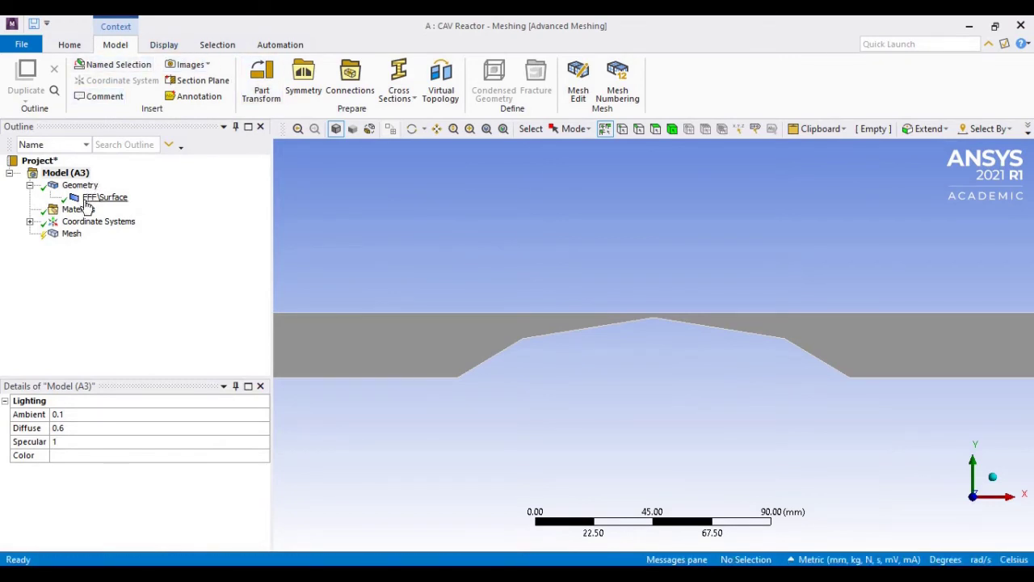
Insert a Sizing control and assign it to the four sloped throat edges.
{"action": "left_click", "coordinate": [72, 233]}
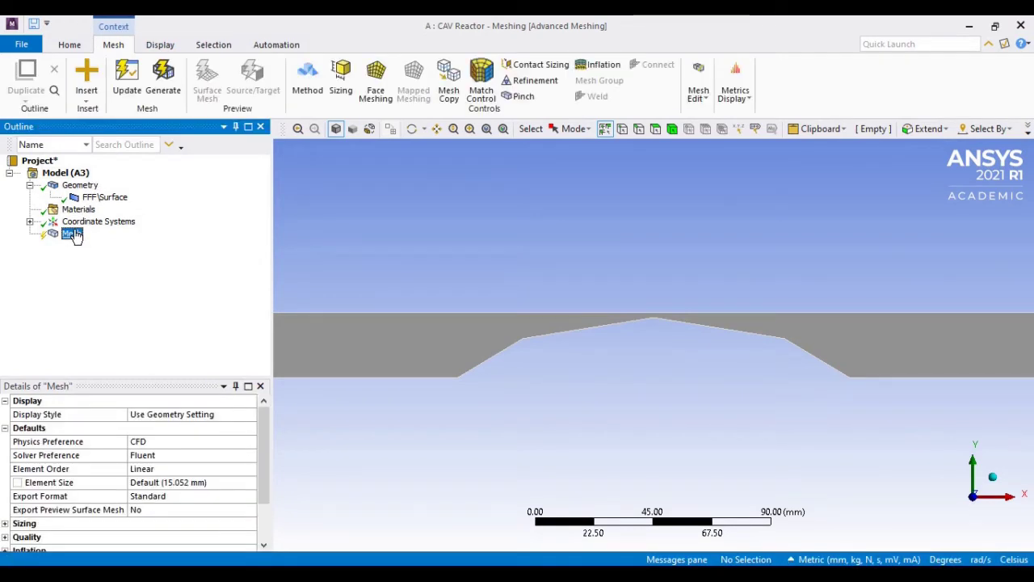
{"action": "right_click", "coordinate": [72, 234]}
{"action": "mouse_move", "coordinate": [162, 235]}
{"action": "left_click", "coordinate": [309, 261]}
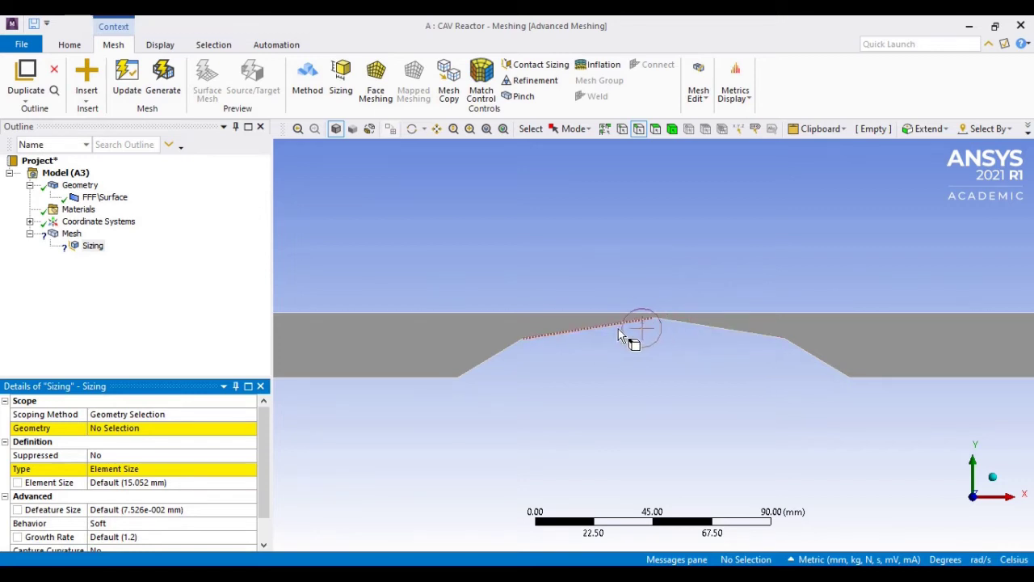
{"action": "left_click", "coordinate": [617, 325]}
{"action": "left_click", "coordinate": [709, 334], "text": "ctrl"}
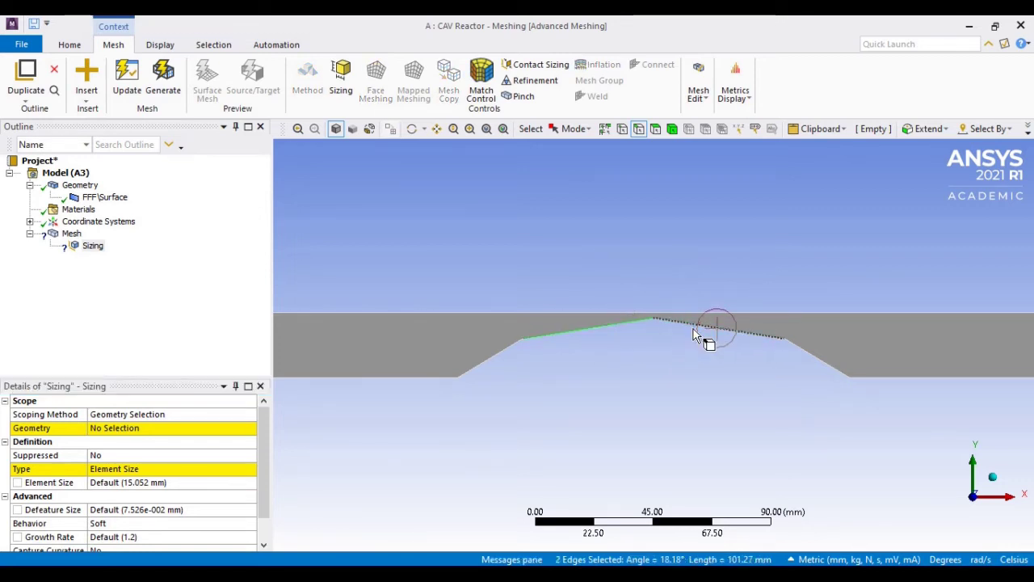
{"action": "left_click", "coordinate": [808, 352], "text": "ctrl"}
{"action": "left_click", "coordinate": [507, 356], "text": "ctrl"}
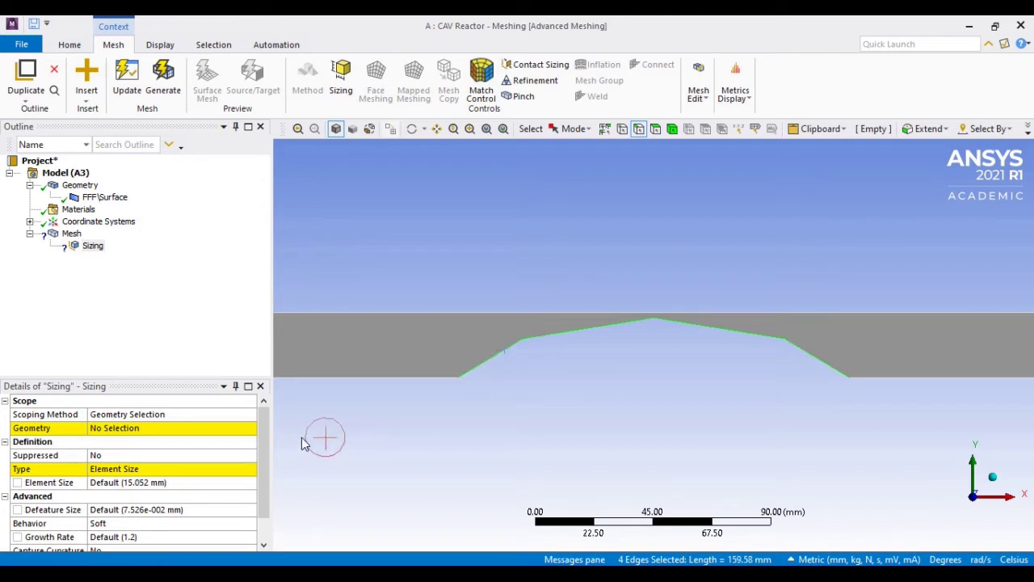
{"action": "left_click", "coordinate": [236, 431]}
{"action": "left_click", "coordinate": [155, 430]}
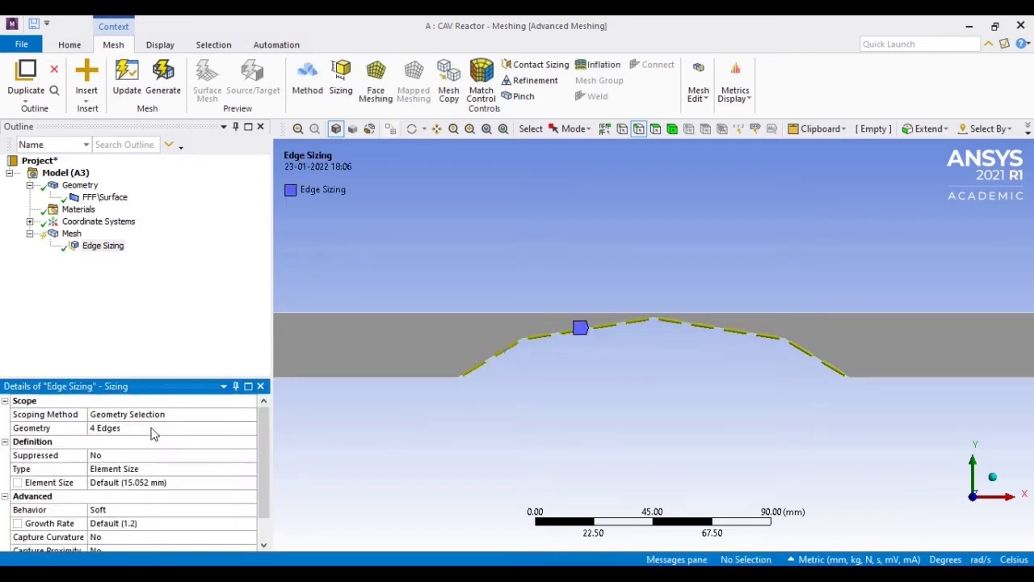
Set the throat edge sizing to 100 divisions with Hard behaviour.
{"action": "left_click", "coordinate": [164, 474]}
{"action": "left_click", "coordinate": [251, 470]}
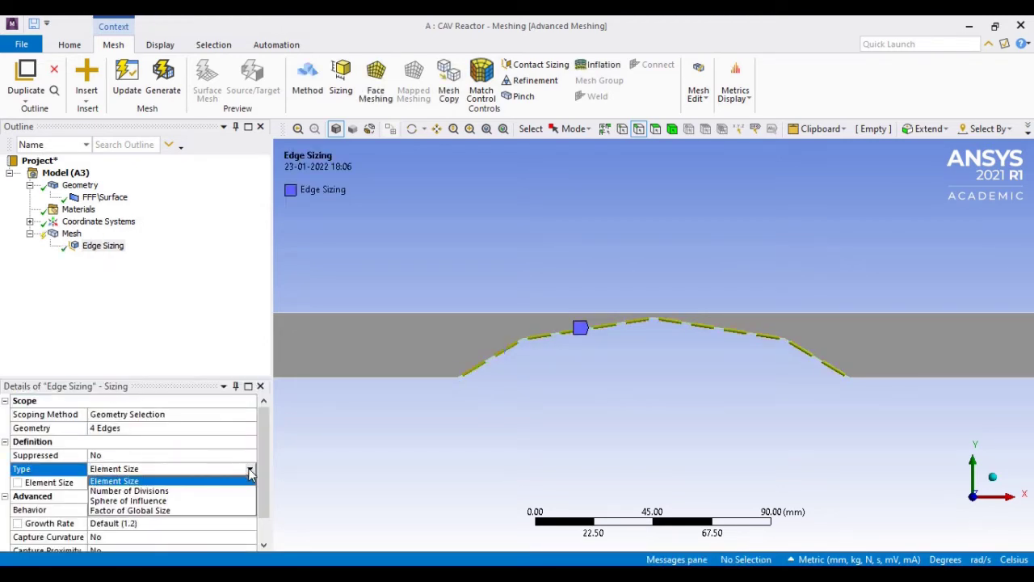
{"action": "left_click", "coordinate": [248, 492]}
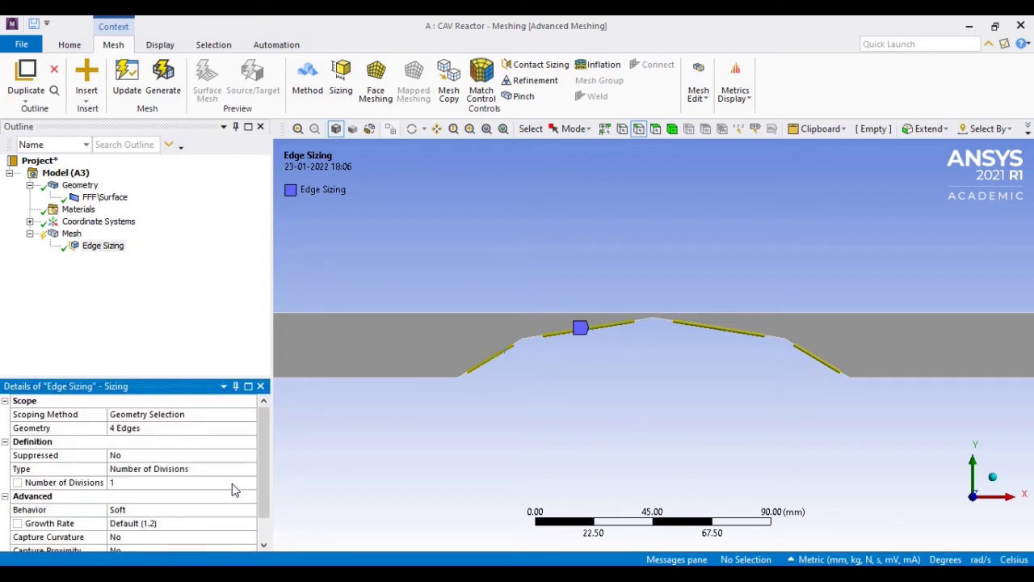
{"action": "left_click", "coordinate": [151, 485]}
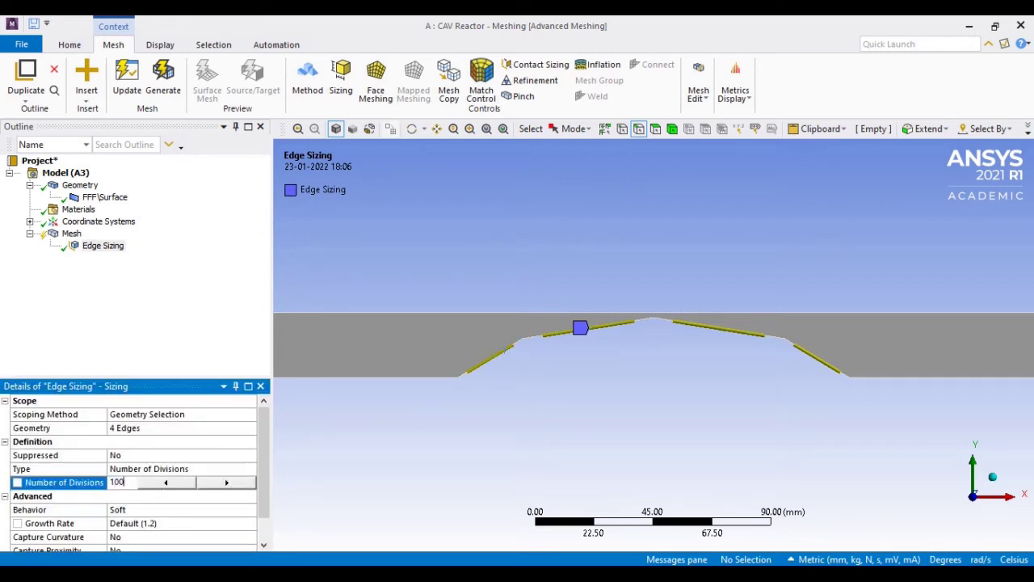
{"action": "type", "text": "100"}
{"action": "left_click", "coordinate": [139, 510]}
{"action": "left_click", "coordinate": [250, 510]}
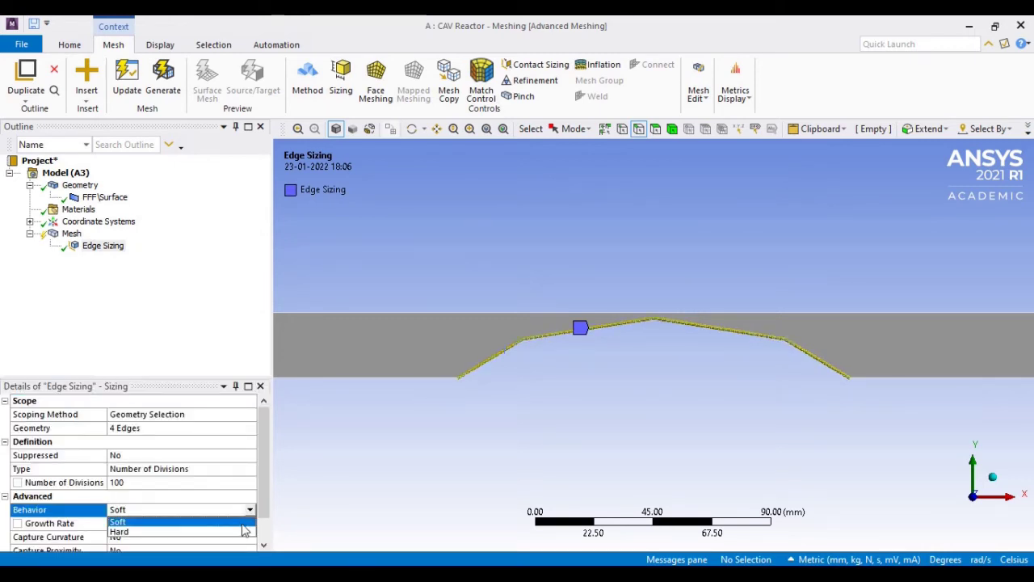
{"action": "left_click", "coordinate": [245, 533]}
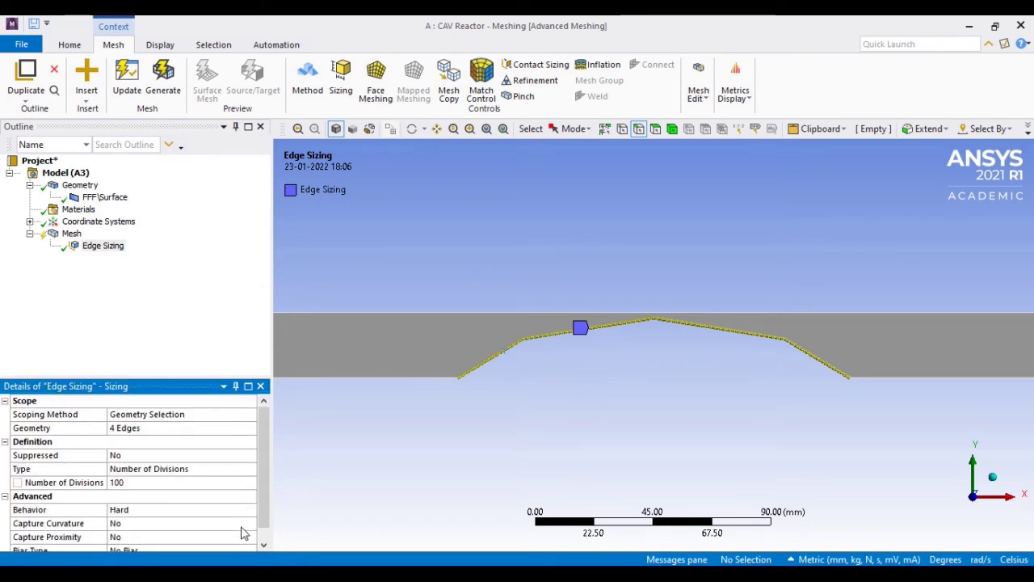
Add Edge Sizing 2 with a 1.0 mm element size on the top wall and both flat bottom edges.
{"action": "right_click", "coordinate": [71, 233]}
{"action": "mouse_move", "coordinate": [121, 242]}
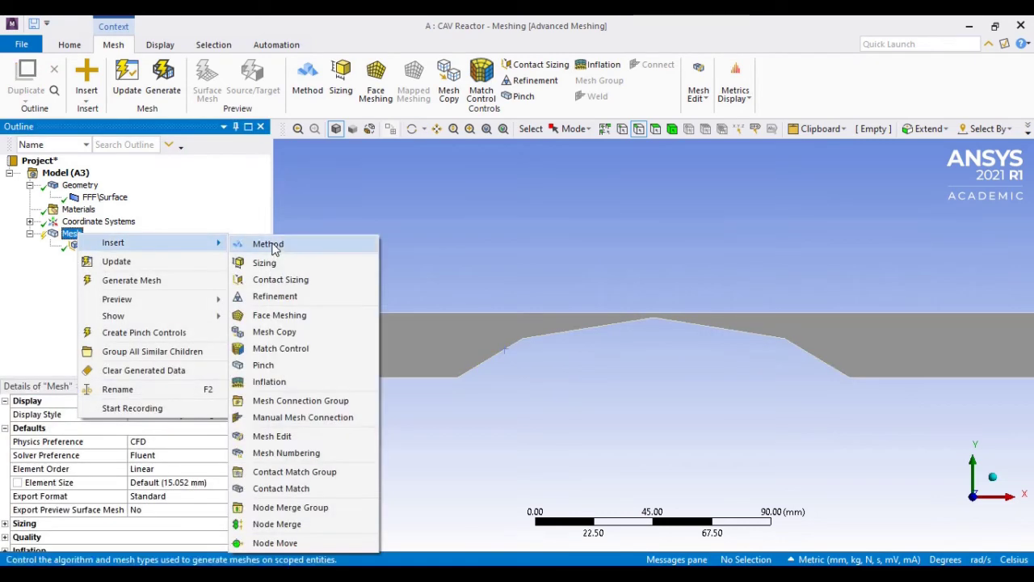
{"action": "left_click", "coordinate": [286, 264]}
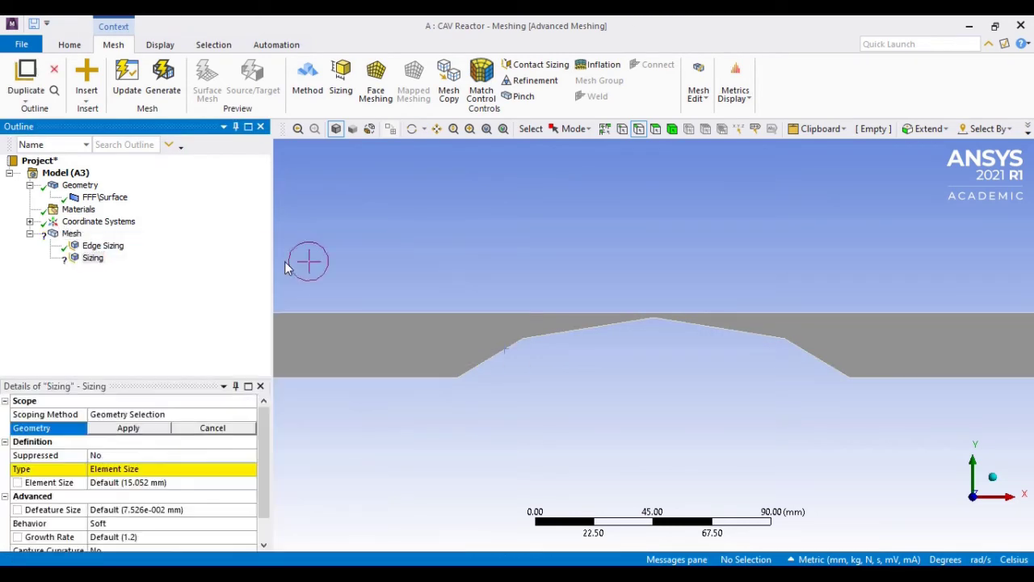
{"action": "left_click", "coordinate": [323, 380]}
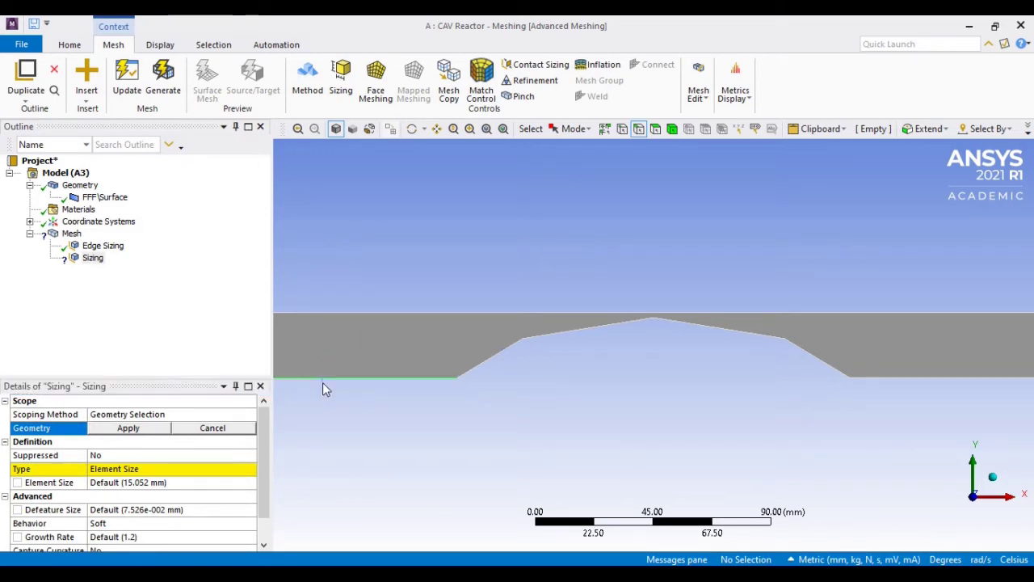
{"action": "left_click", "coordinate": [895, 379], "text": "ctrl"}
{"action": "left_click", "coordinate": [888, 322], "text": "ctrl"}
{"action": "left_click", "coordinate": [184, 468]}
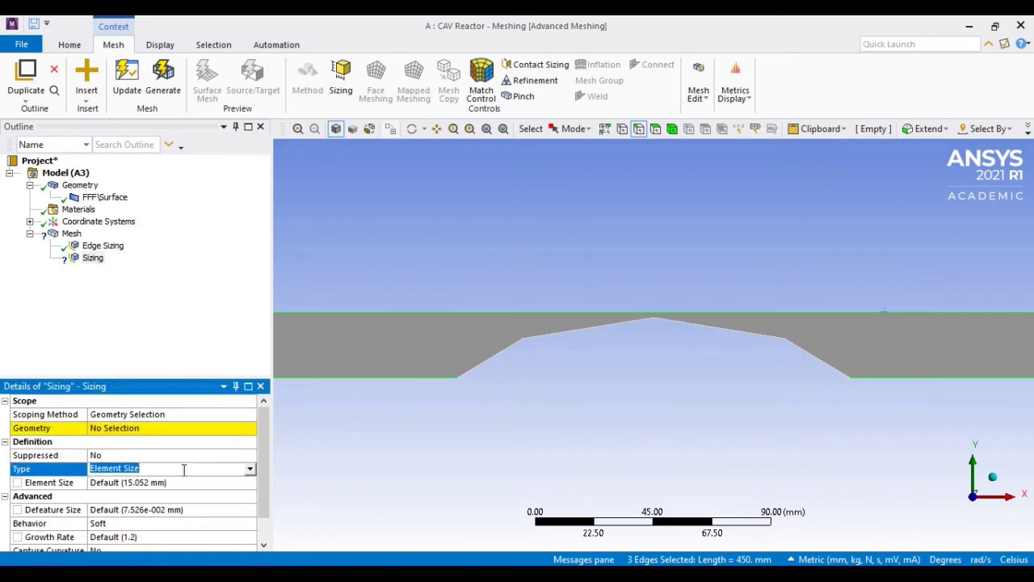
{"action": "left_click", "coordinate": [162, 428]}
{"action": "left_click", "coordinate": [160, 430]}
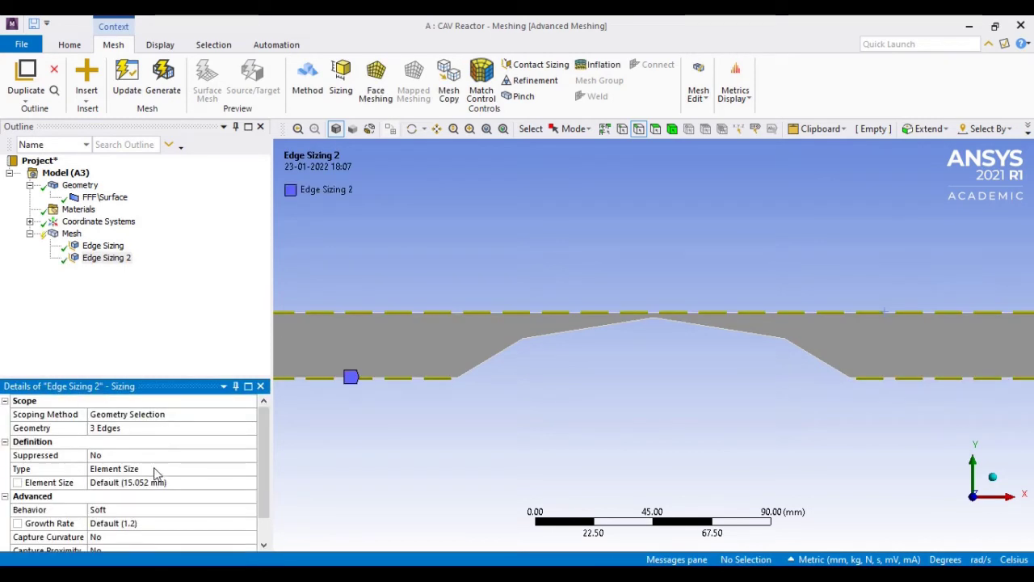
{"action": "left_click", "coordinate": [161, 482]}
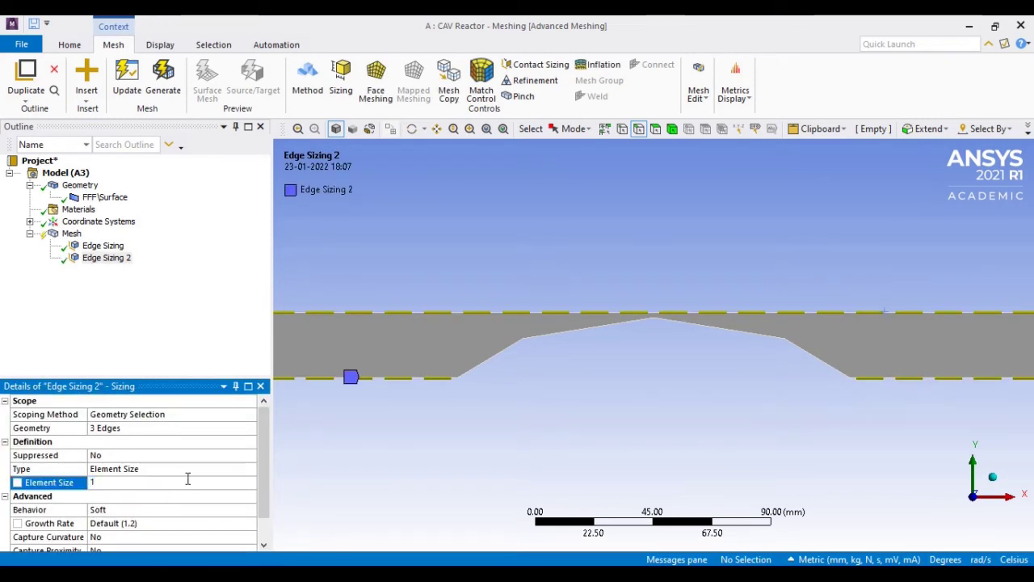
{"action": "left_click", "coordinate": [195, 510]}
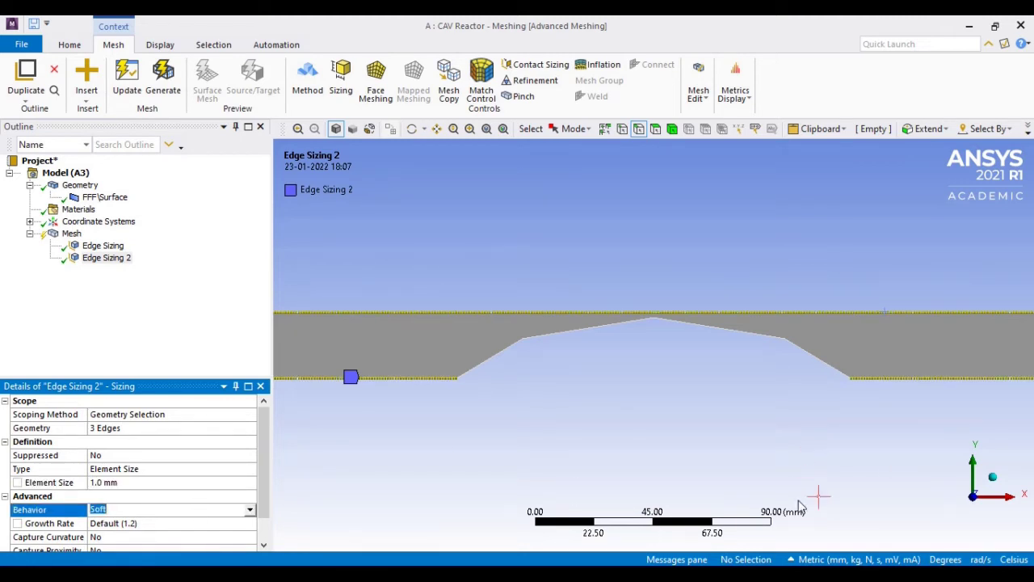
{"action": "left_click", "coordinate": [486, 129]}
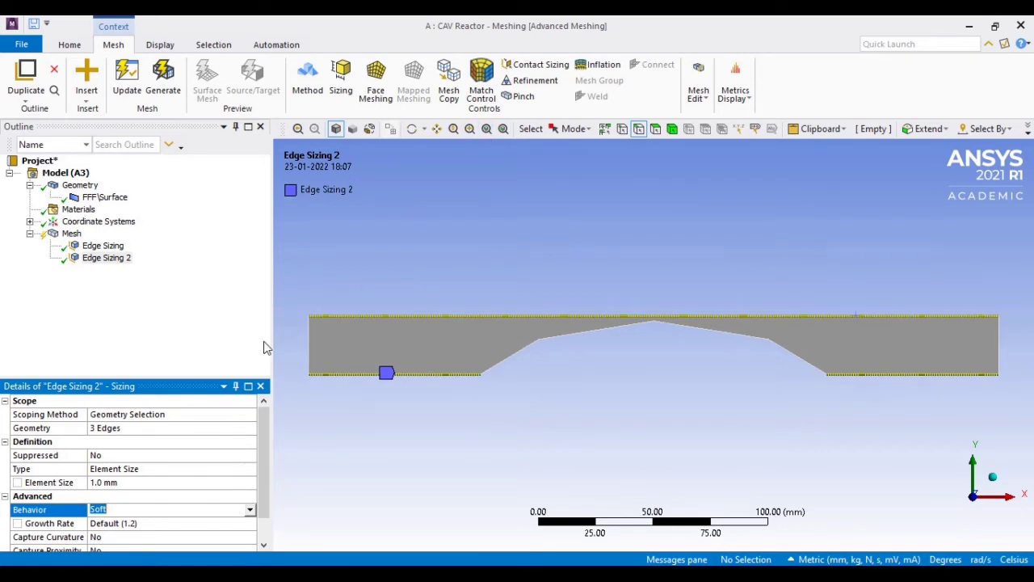
Add Edge Sizing 3 on the inlet and outlet edges with 1 mm element size, Hard.
{"action": "right_click", "coordinate": [70, 238]}
{"action": "mouse_move", "coordinate": [101, 245]}
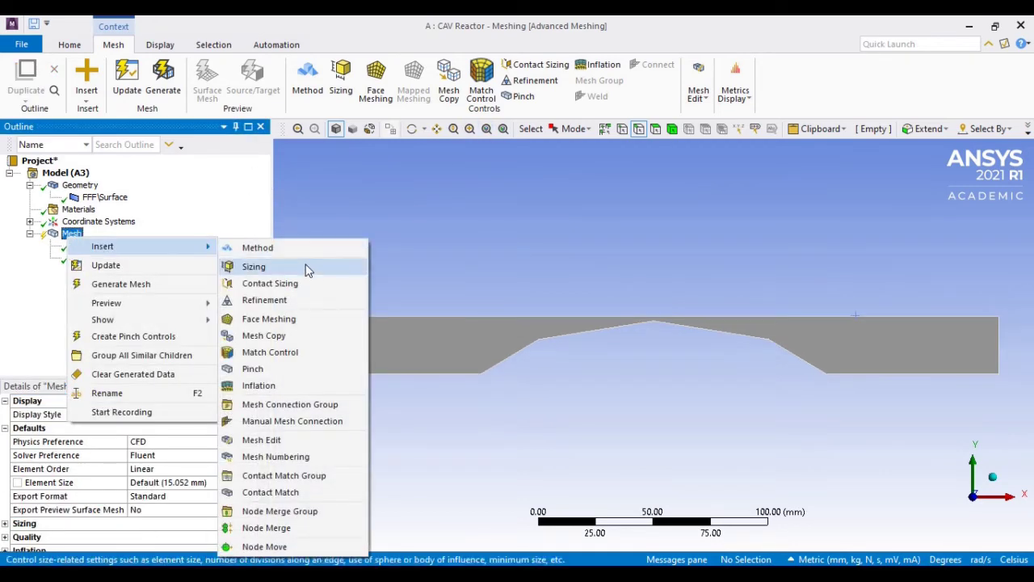
{"action": "left_click", "coordinate": [305, 270]}
{"action": "left_click", "coordinate": [308, 344]}
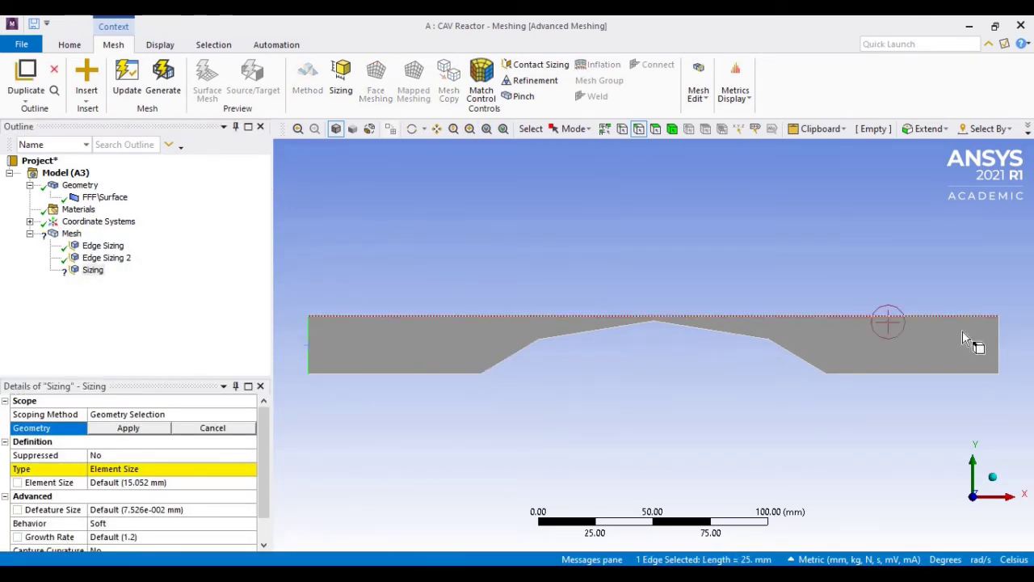
{"action": "left_click", "coordinate": [1001, 347], "text": "ctrl"}
{"action": "left_click", "coordinate": [158, 428]}
{"action": "left_click", "coordinate": [158, 469]}
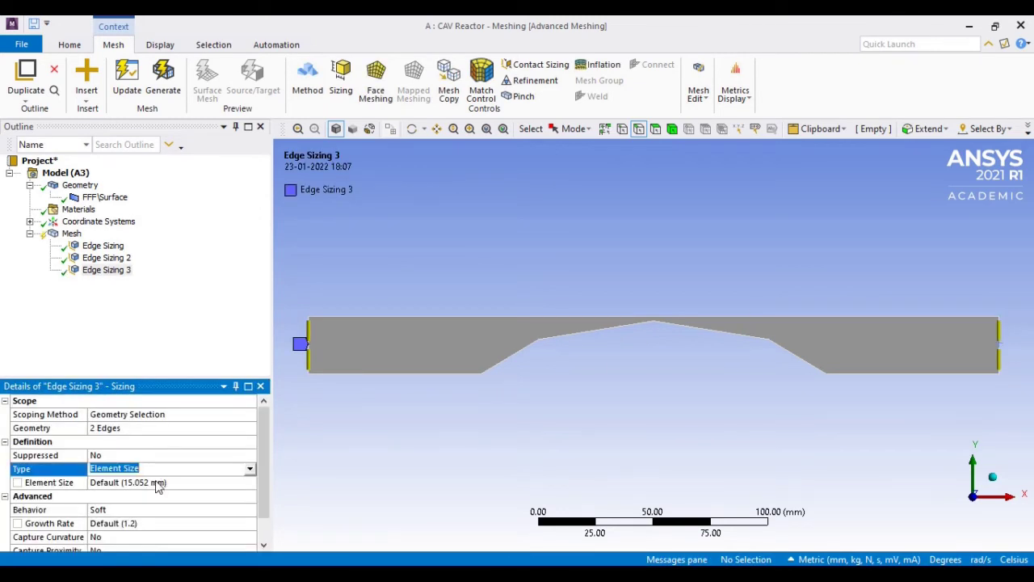
{"action": "left_click", "coordinate": [157, 482]}
{"action": "type", "text": "1"}
{"action": "left_click", "coordinate": [233, 510]}
{"action": "left_click", "coordinate": [249, 510]}
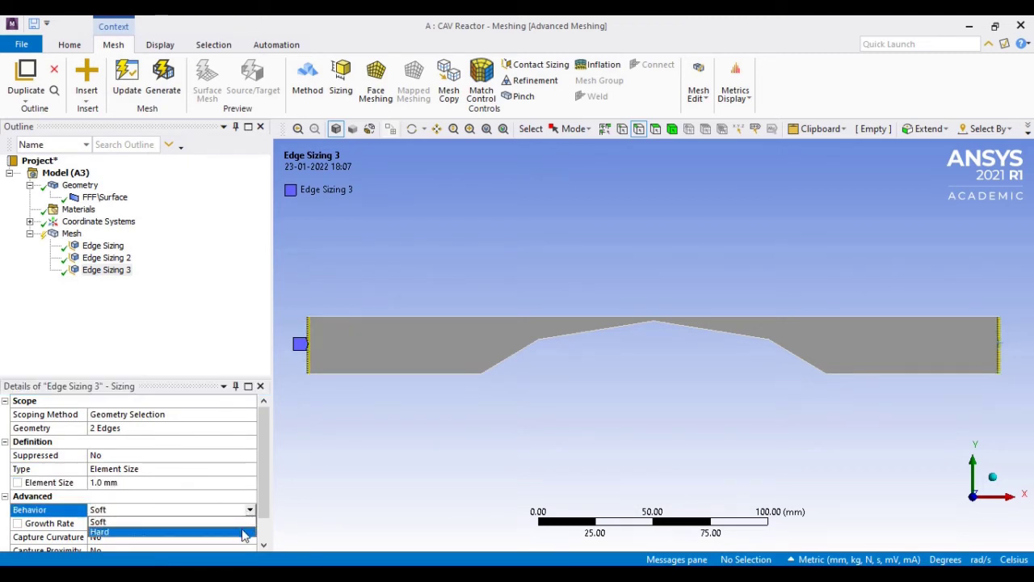
{"action": "left_click", "coordinate": [247, 536]}
Make Edge Sizing 2 Hard and generate the mesh.
{"action": "left_click", "coordinate": [125, 264]}
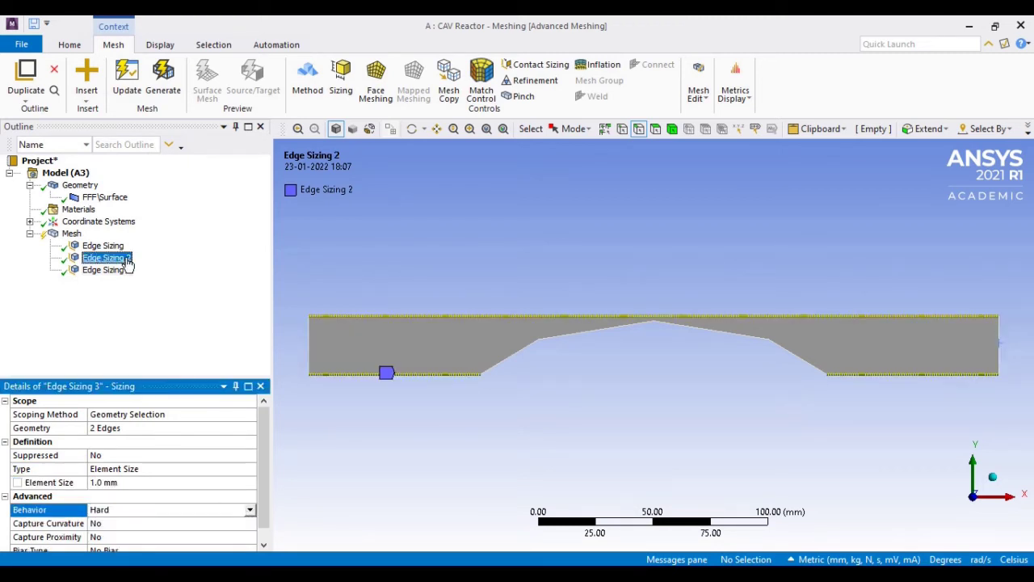
{"action": "left_click", "coordinate": [185, 509]}
{"action": "left_click", "coordinate": [250, 509]}
{"action": "left_click", "coordinate": [234, 536]}
{"action": "left_click", "coordinate": [194, 302]}
{"action": "left_click", "coordinate": [164, 81]}
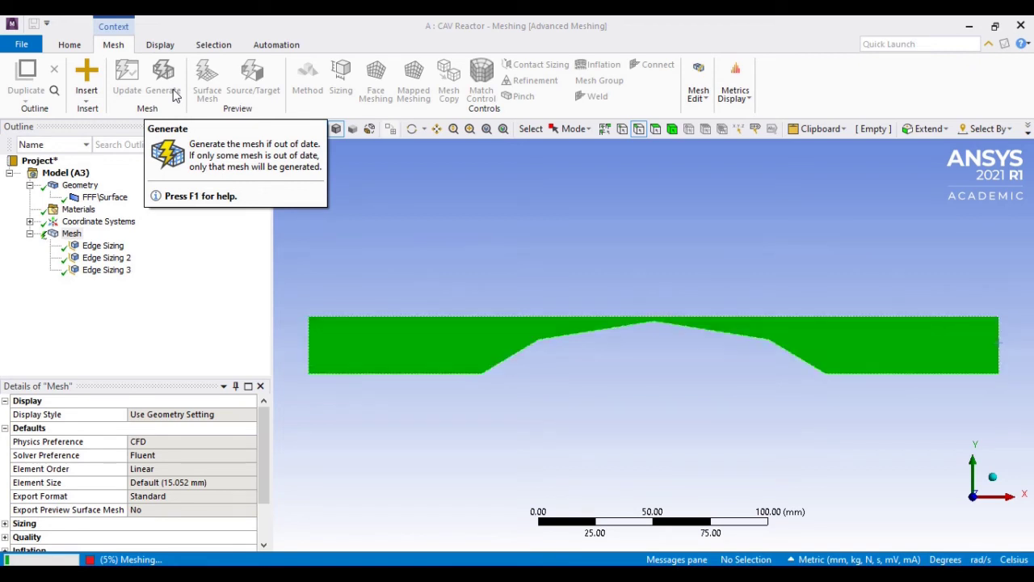
Add a 1.0 mm Face Sizing on the reactor face and regenerate the mesh.
{"action": "right_click", "coordinate": [71, 233]}
{"action": "mouse_move", "coordinate": [188, 251]}
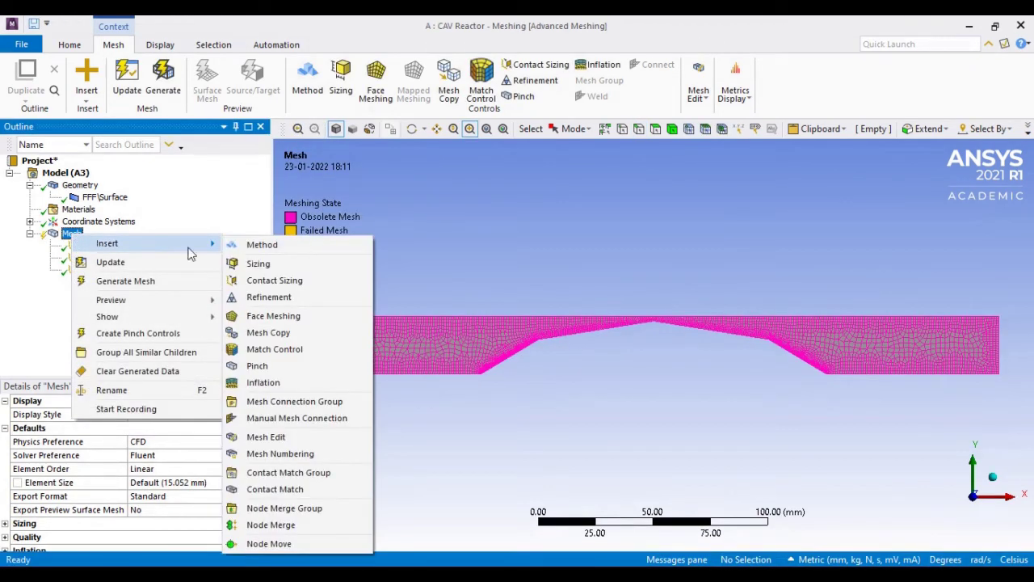
{"action": "left_click", "coordinate": [246, 262]}
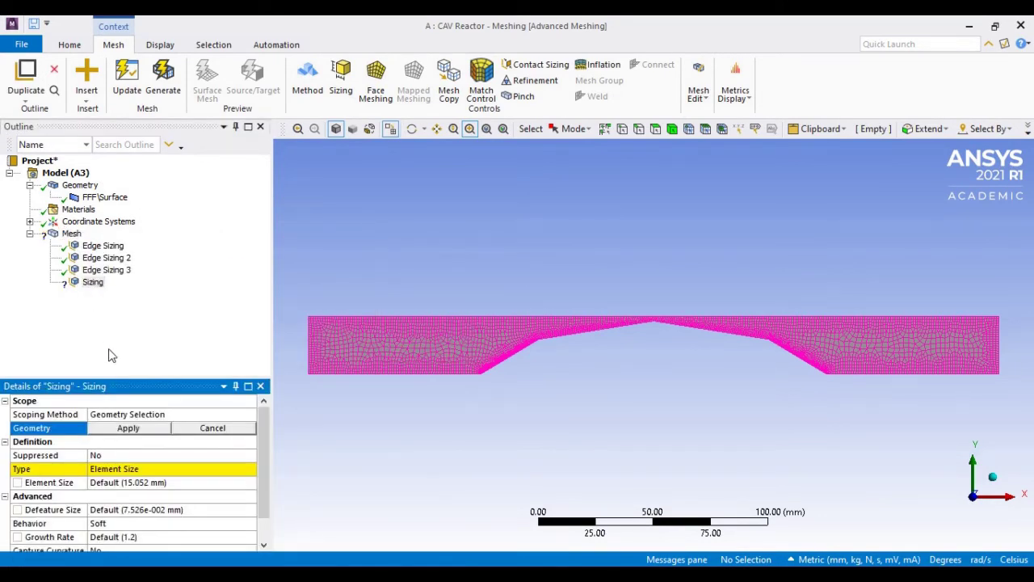
{"action": "left_click", "coordinate": [655, 129]}
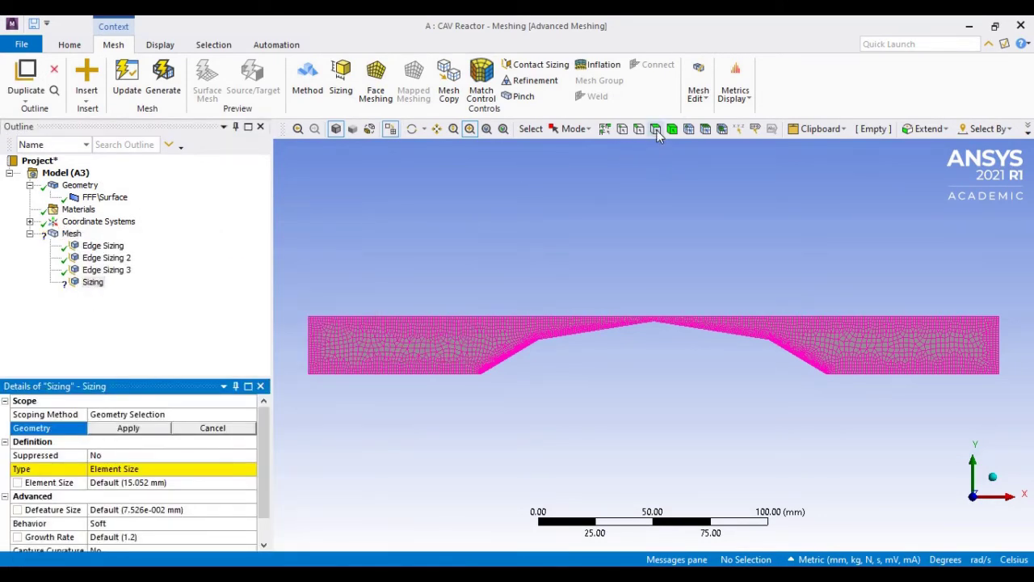
{"action": "left_click", "coordinate": [399, 354]}
{"action": "left_click", "coordinate": [129, 427]}
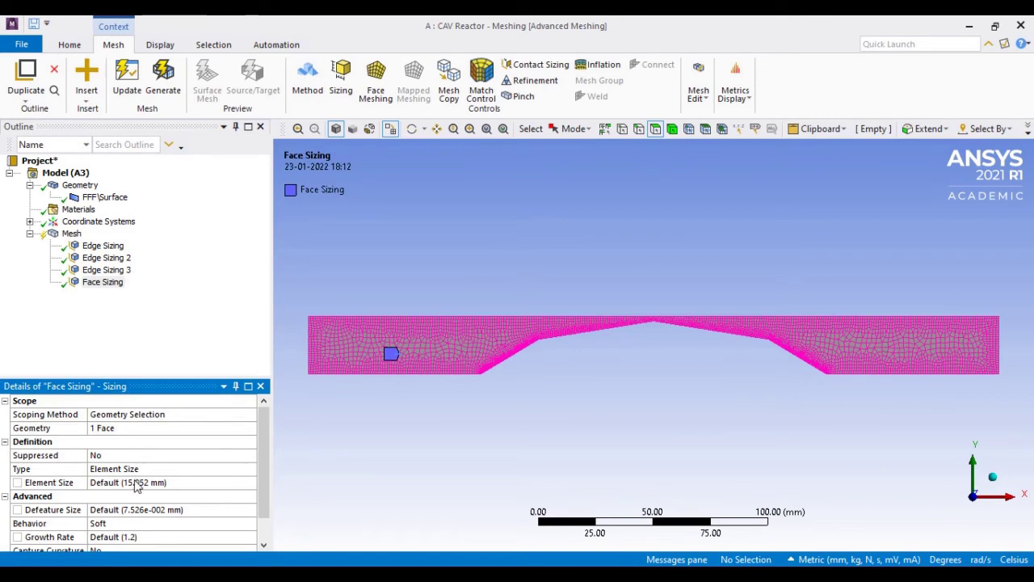
{"action": "left_click", "coordinate": [135, 483]}
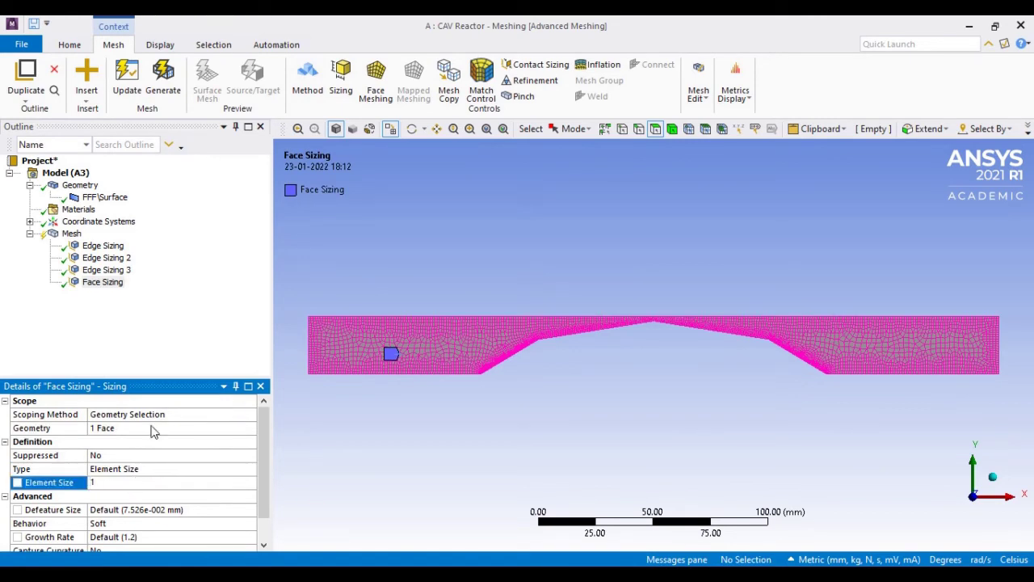
{"action": "left_click", "coordinate": [175, 345]}
{"action": "left_click", "coordinate": [163, 81]}
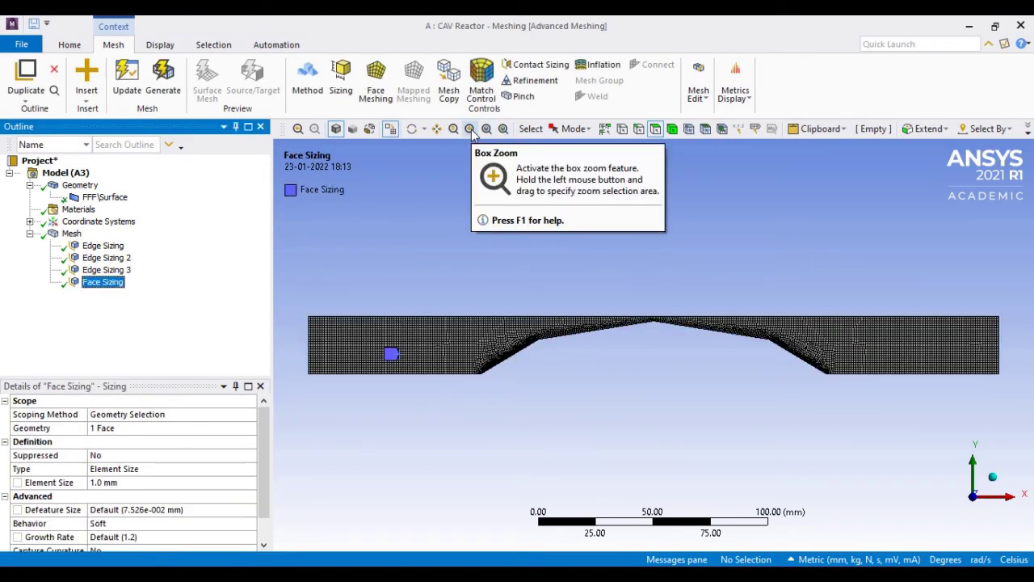
Zoom in on the throat mesh and confirm 7335 nodes and 6917 elements in Mesh Statistics.
{"action": "left_click", "coordinate": [469, 130]}
{"action": "left_click_drag", "start_coordinate": [605, 316], "coordinate": [693, 375]}
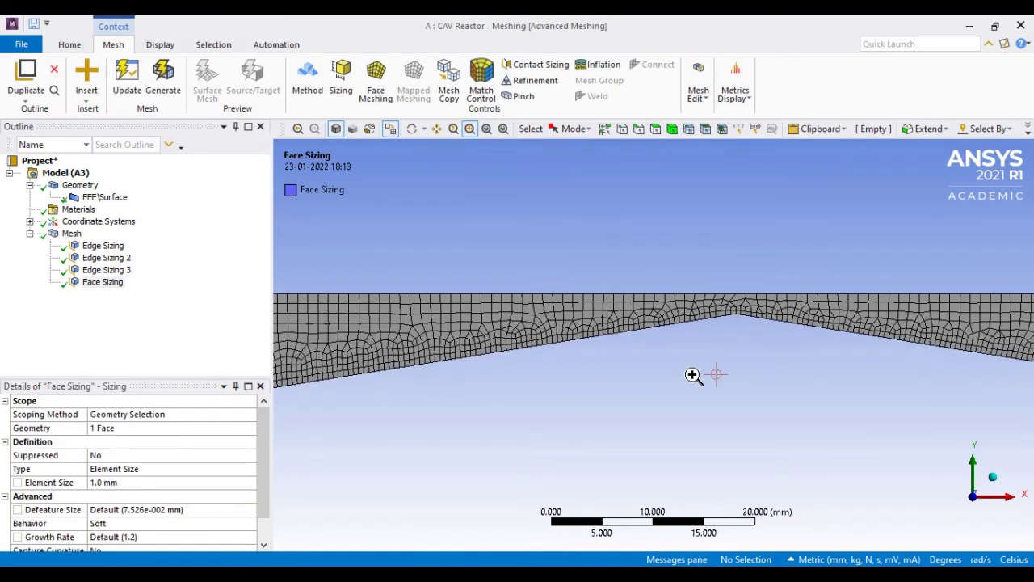
{"action": "left_click", "coordinate": [71, 234]}
{"action": "left_click_drag", "start_coordinate": [263, 485], "coordinate": [276, 526]}
{"action": "double_click", "coordinate": [49, 537]}
{"action": "left_click_drag", "start_coordinate": [263, 460], "coordinate": [263, 485]}
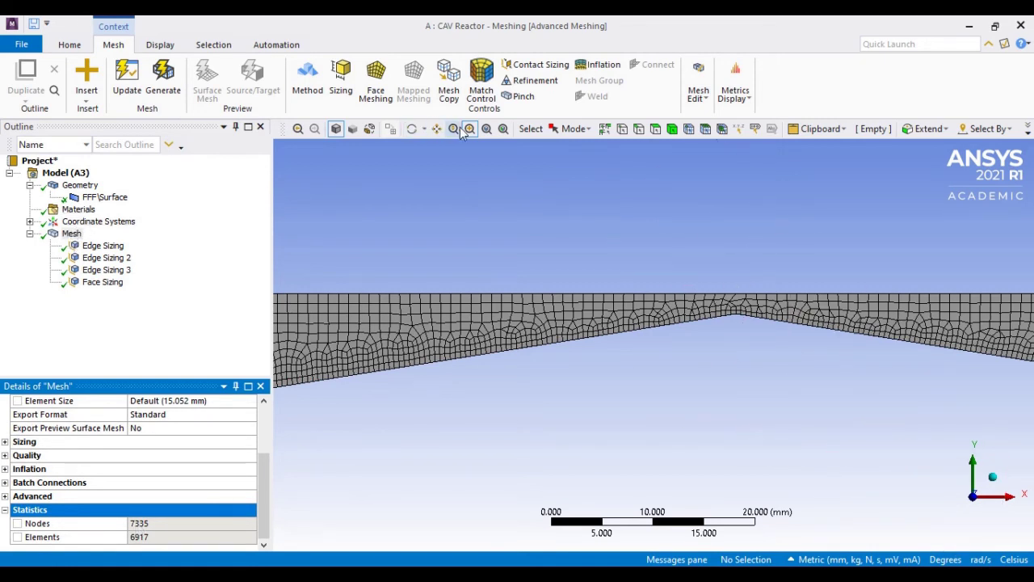
{"action": "left_click", "coordinate": [486, 129]}
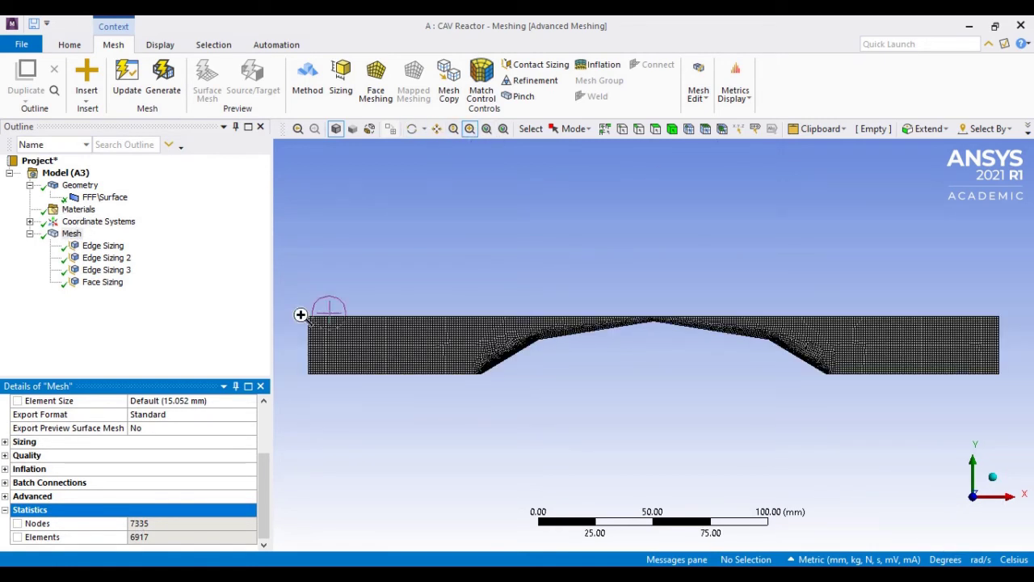
Raise the first Edge Sizing to 200 divisions and regenerate the mesh with finer edge spacing.
{"action": "left_click", "coordinate": [103, 246]}
{"action": "left_click", "coordinate": [121, 484]}
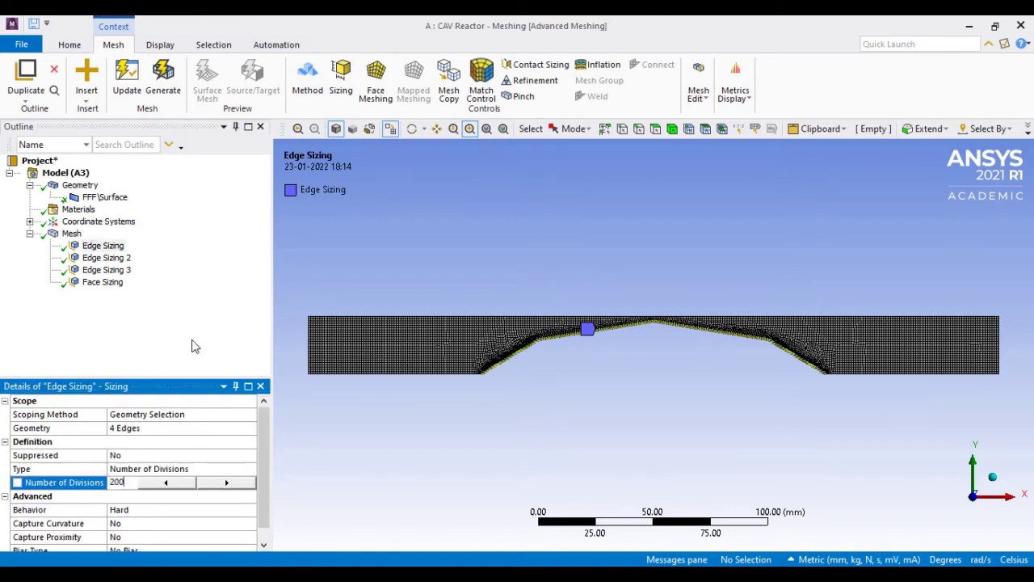
{"action": "type", "text": "200"}
{"action": "key", "text": "Return"}
{"action": "left_click", "coordinate": [121, 260]}
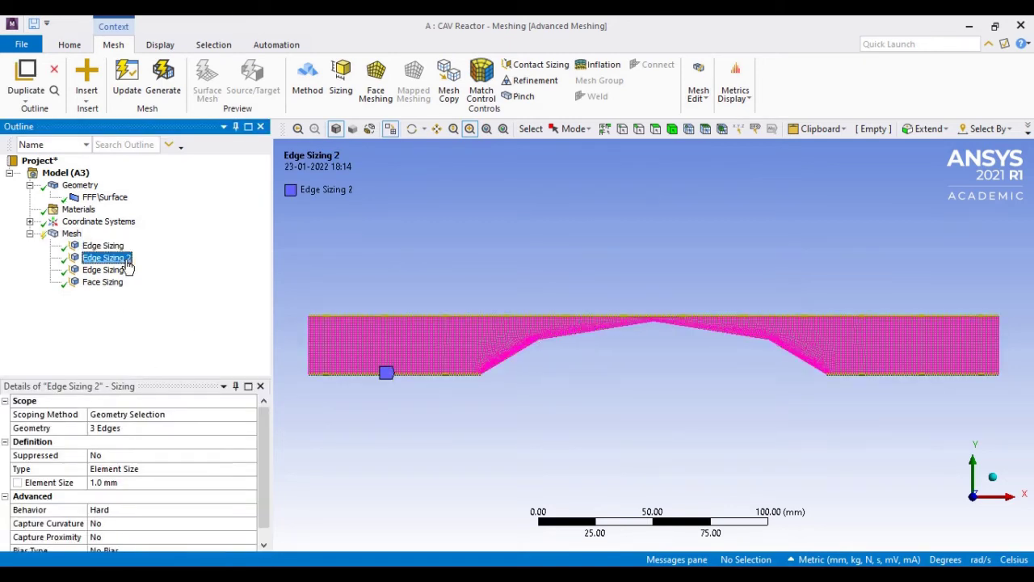
{"action": "left_click", "coordinate": [165, 91]}
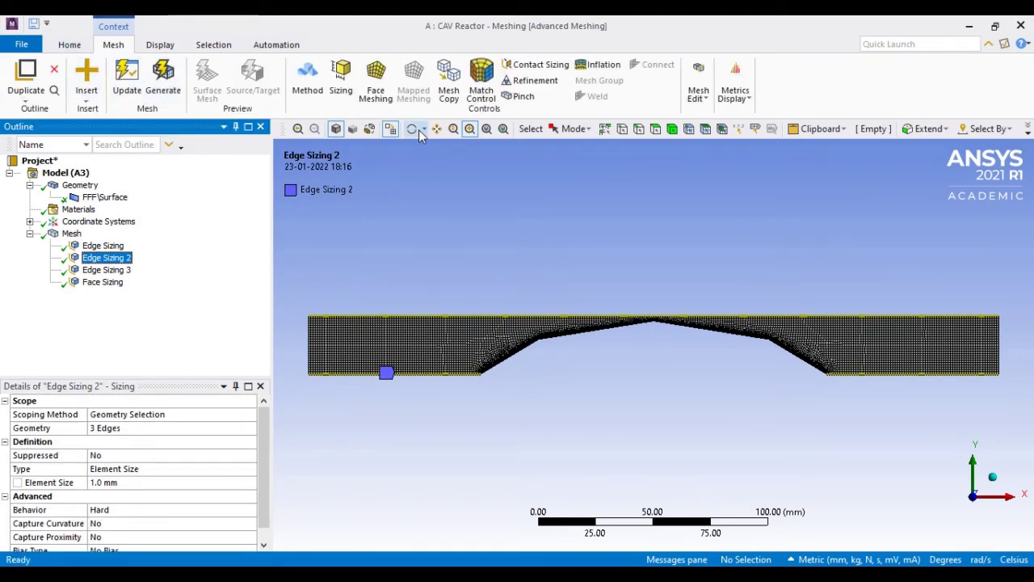
Zoom in on the centre peak and read 10484 nodes and 9884 elements in Mesh Statistics.
{"action": "left_click", "coordinate": [469, 129]}
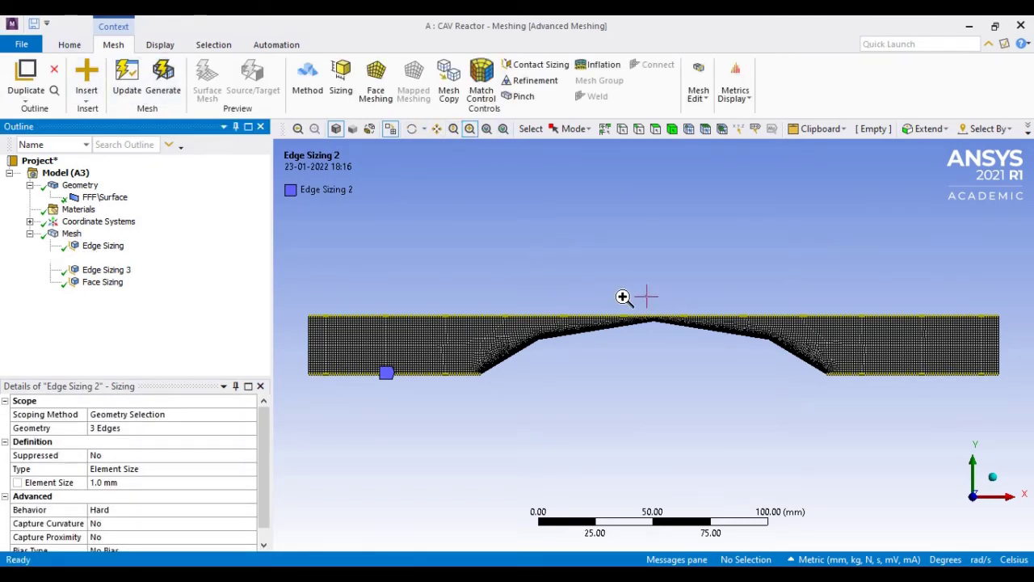
{"action": "left_click_drag", "start_coordinate": [622, 296], "coordinate": [689, 355]}
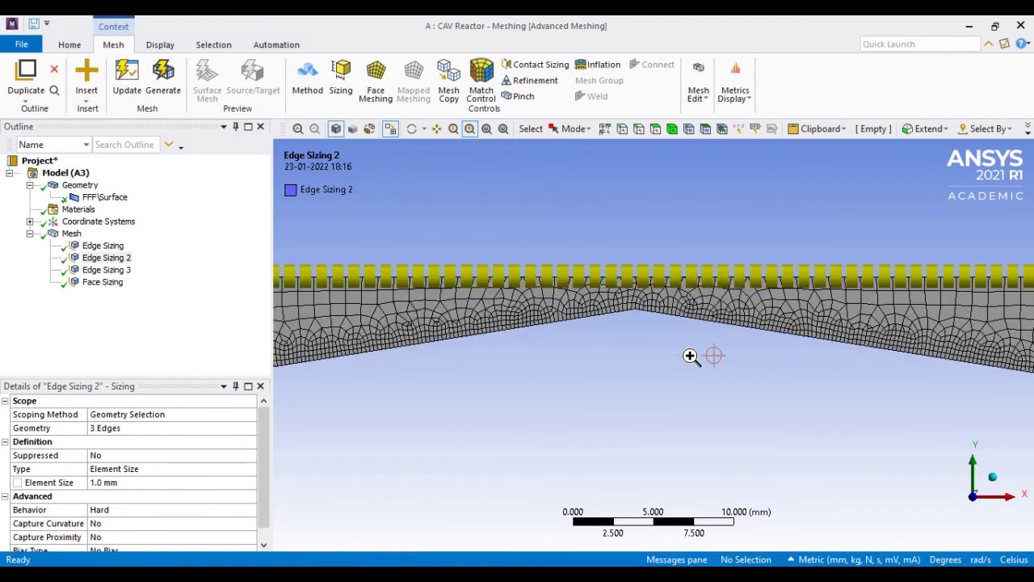
{"action": "left_click", "coordinate": [72, 234]}
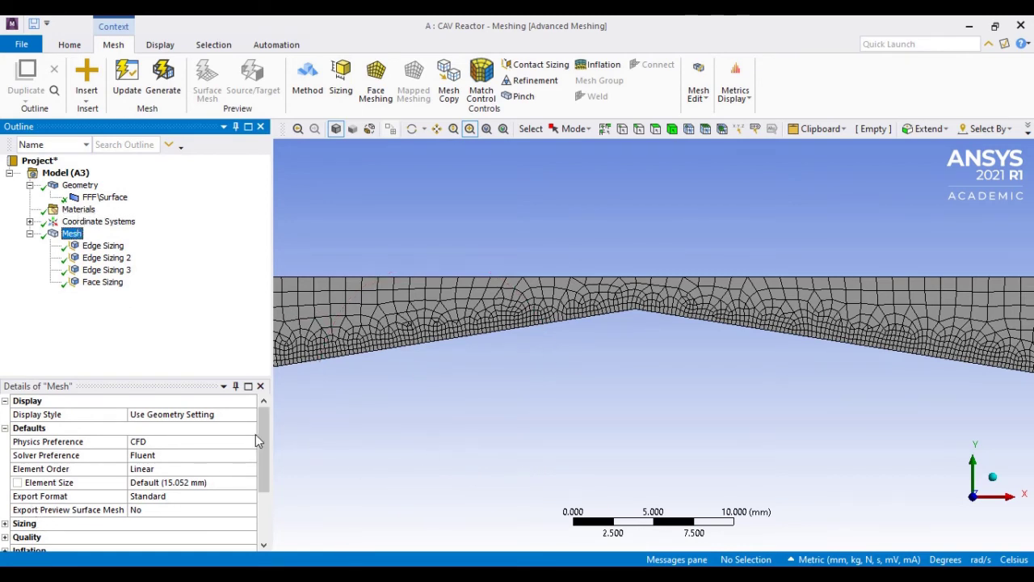
{"action": "scroll", "coordinate": [56, 528], "scroll_direction": "down", "scroll_amount": 3}
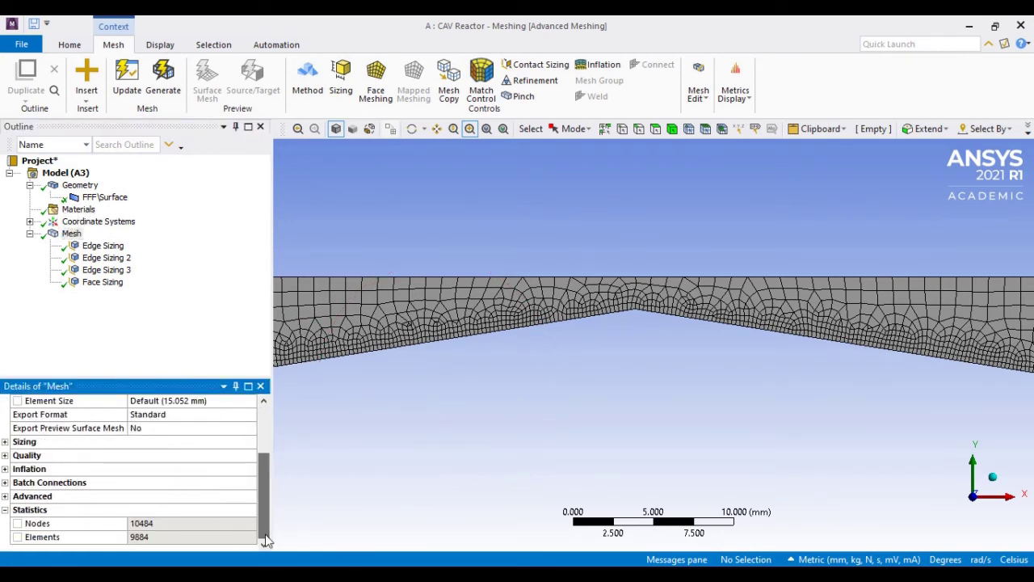
{"action": "left_click", "coordinate": [145, 523]}
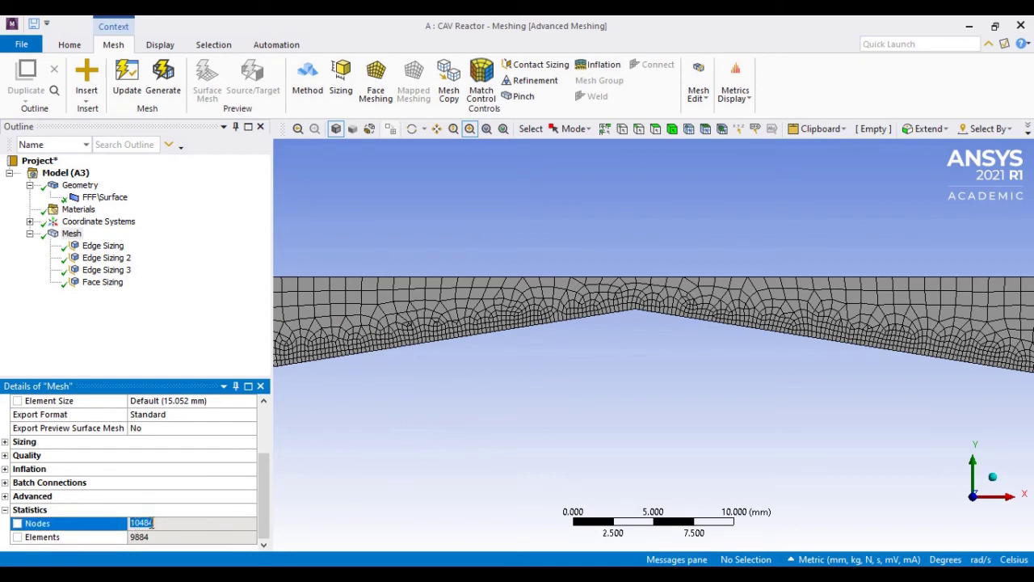
{"action": "left_click", "coordinate": [32, 243]}
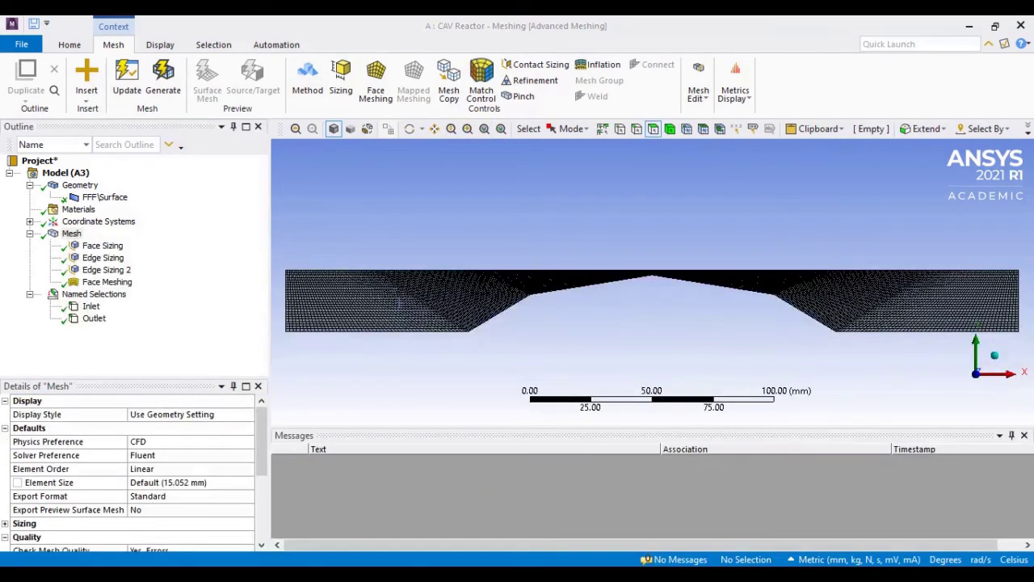
{"action": "left_click", "coordinate": [113, 282]}
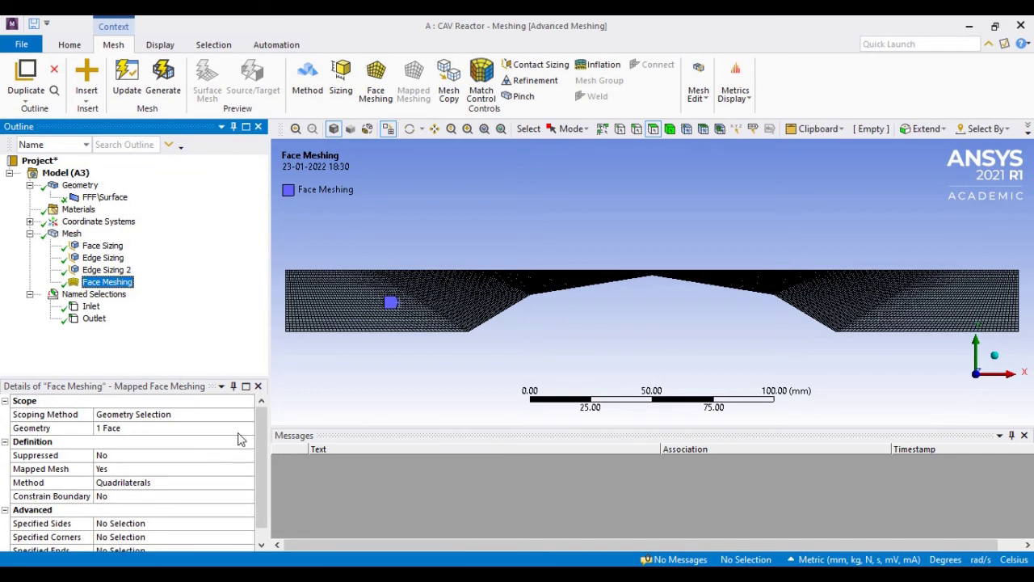
{"action": "left_click", "coordinate": [73, 234]}
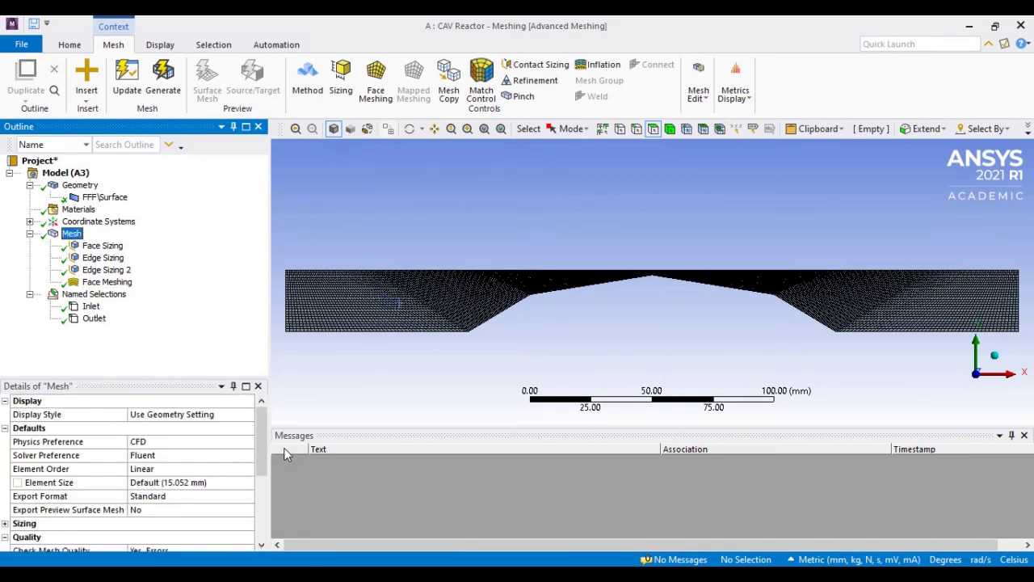
{"action": "left_click", "coordinate": [261, 525]}
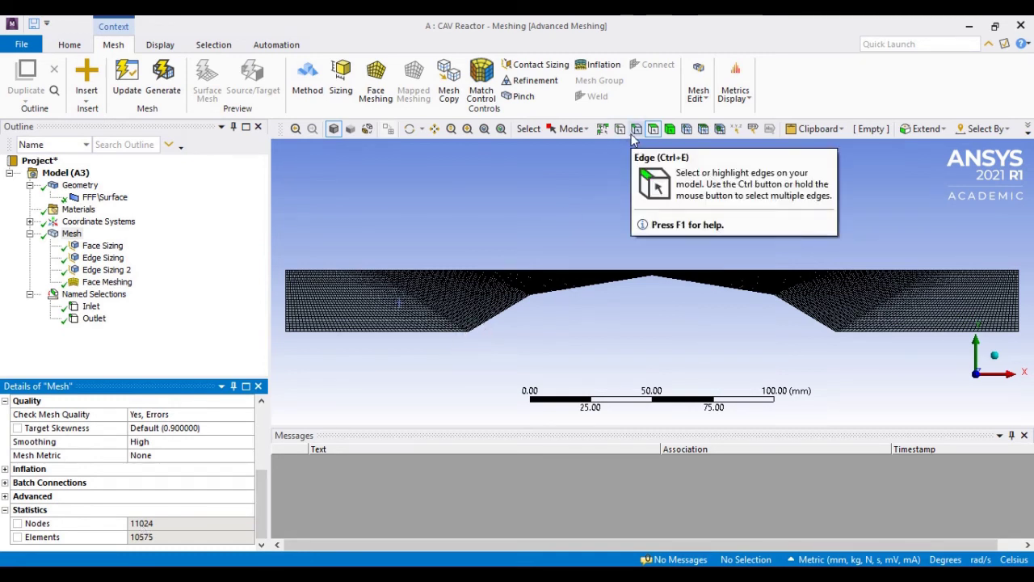
{"action": "left_click", "coordinate": [468, 128]}
{"action": "left_click_drag", "start_coordinate": [538, 232], "coordinate": [749, 315]}
{"action": "left_click_drag", "start_coordinate": [630, 249], "coordinate": [727, 308]}
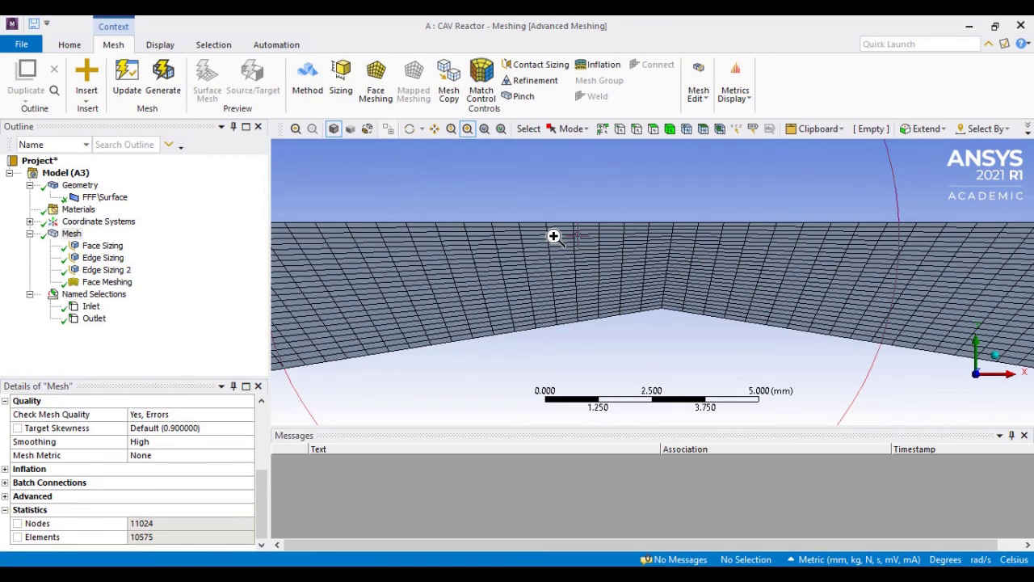
{"action": "left_click", "coordinate": [485, 131]}
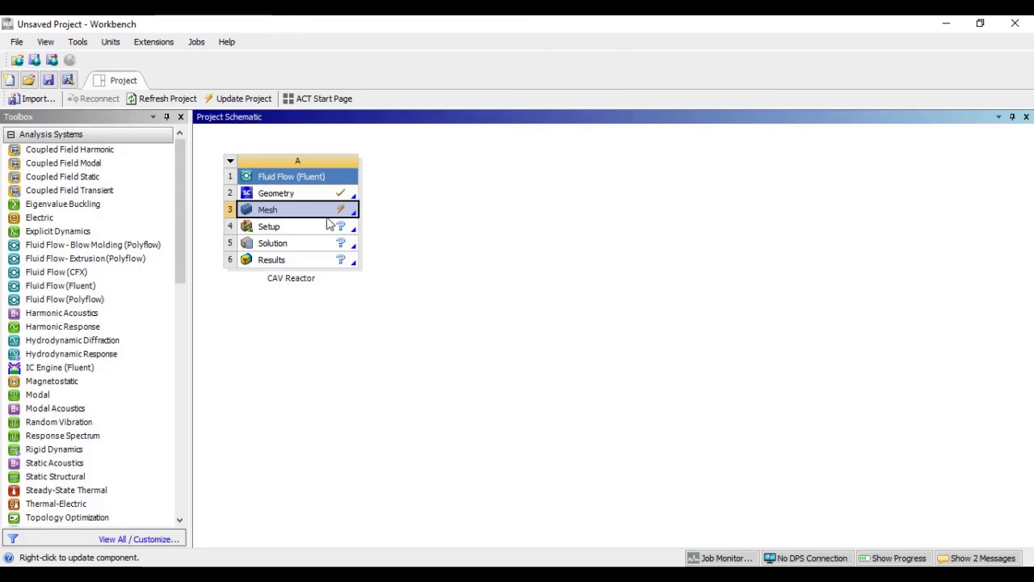
Update the CAV Reactor Mesh cell in the project and select the Setup cell.
{"action": "right_click", "coordinate": [298, 211]}
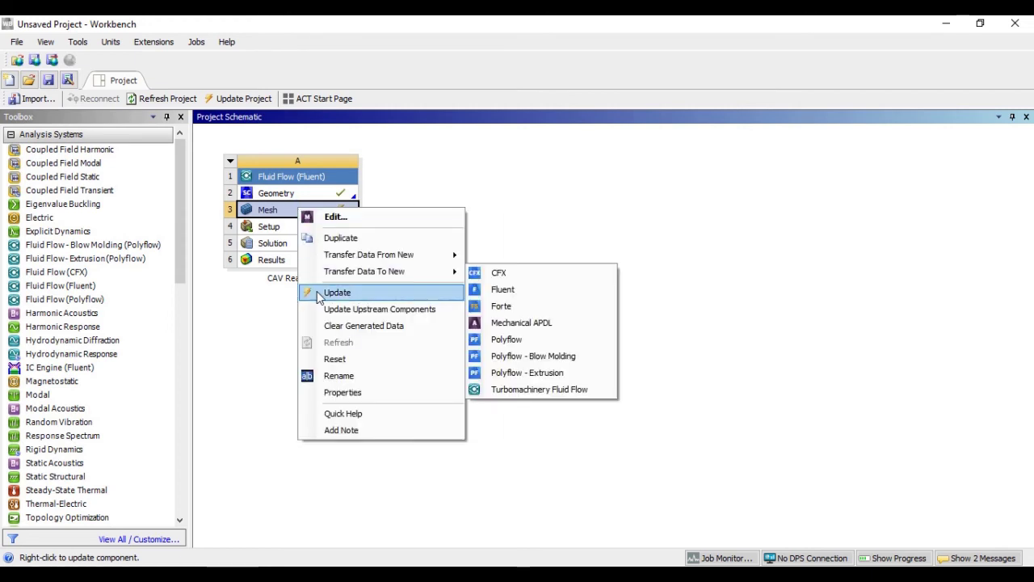
{"action": "left_click", "coordinate": [319, 295]}
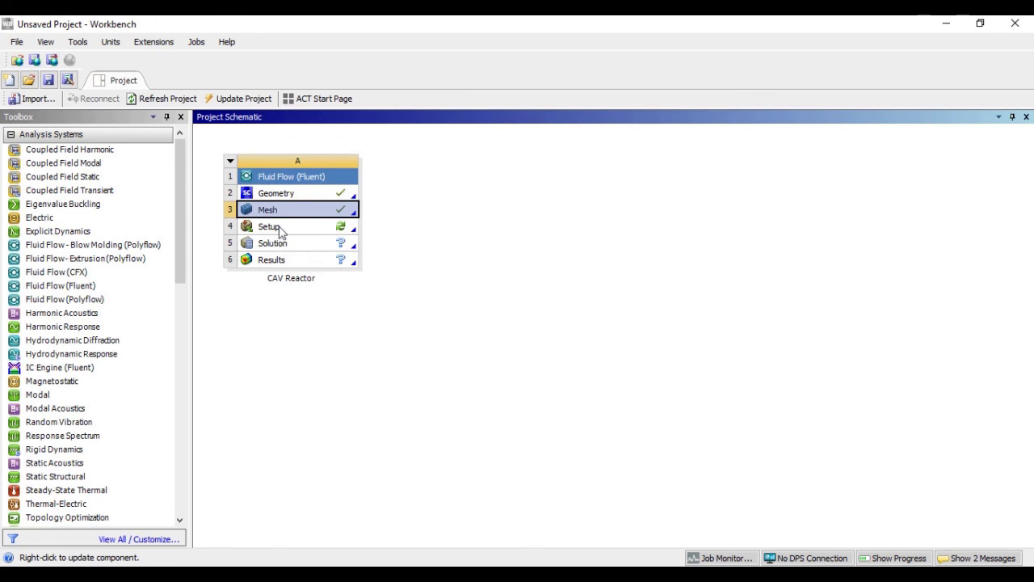
{"action": "left_click", "coordinate": [280, 231]}
Launch Fluent from Setup, collapse the Task Page, and box-zoom on the reactor from inlet to outlet.
{"action": "double_click", "coordinate": [280, 231]}
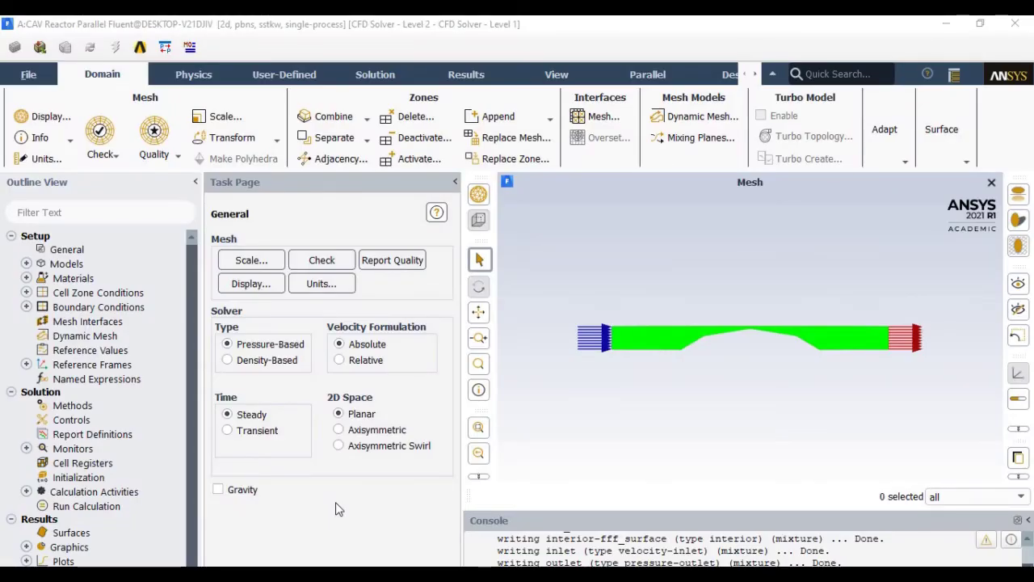
{"action": "left_click", "coordinate": [456, 182]}
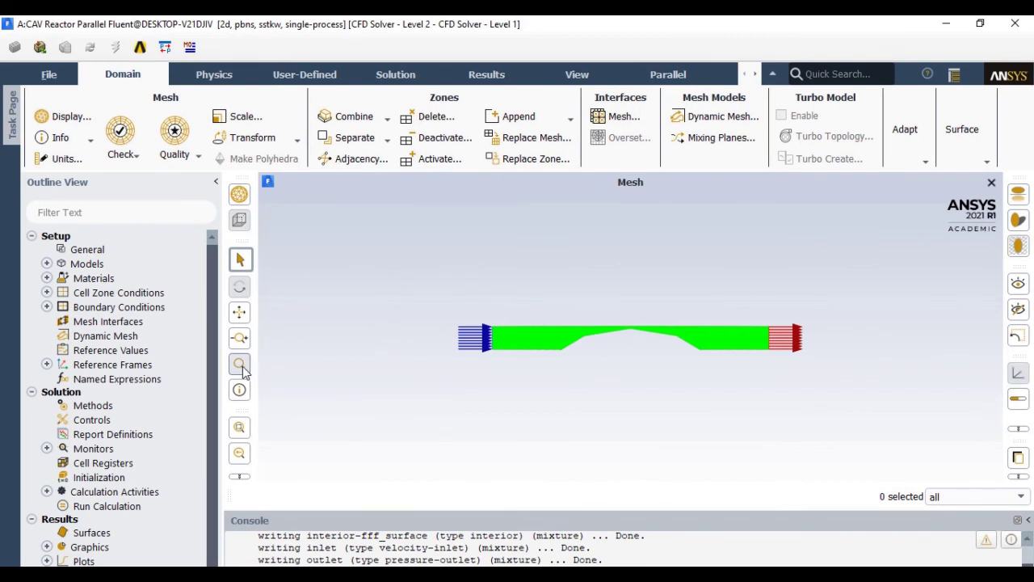
{"action": "left_click", "coordinate": [240, 365]}
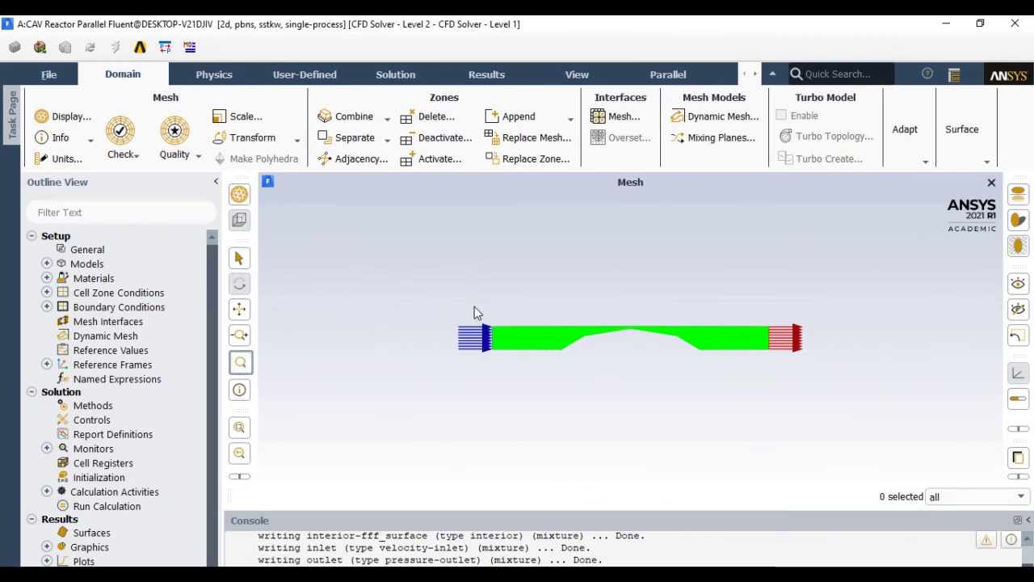
{"action": "left_click_drag", "start_coordinate": [463, 302], "coordinate": [795, 373]}
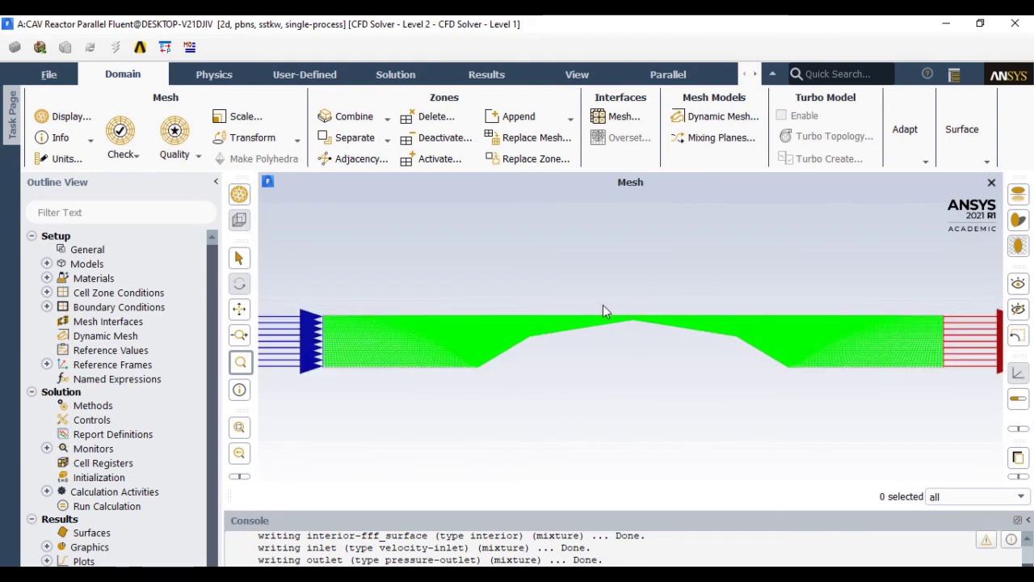